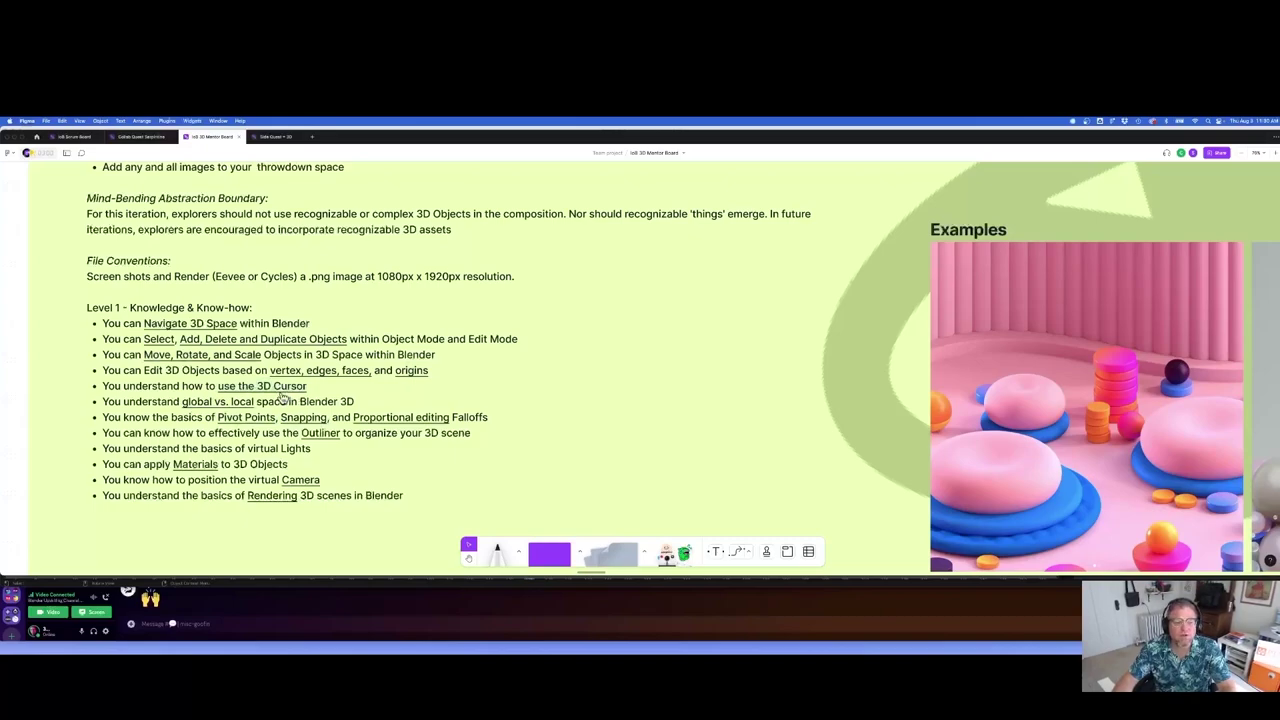
- Switch from the Figma learning-goals board to the Blender scene of primitives
key("super+Tab")
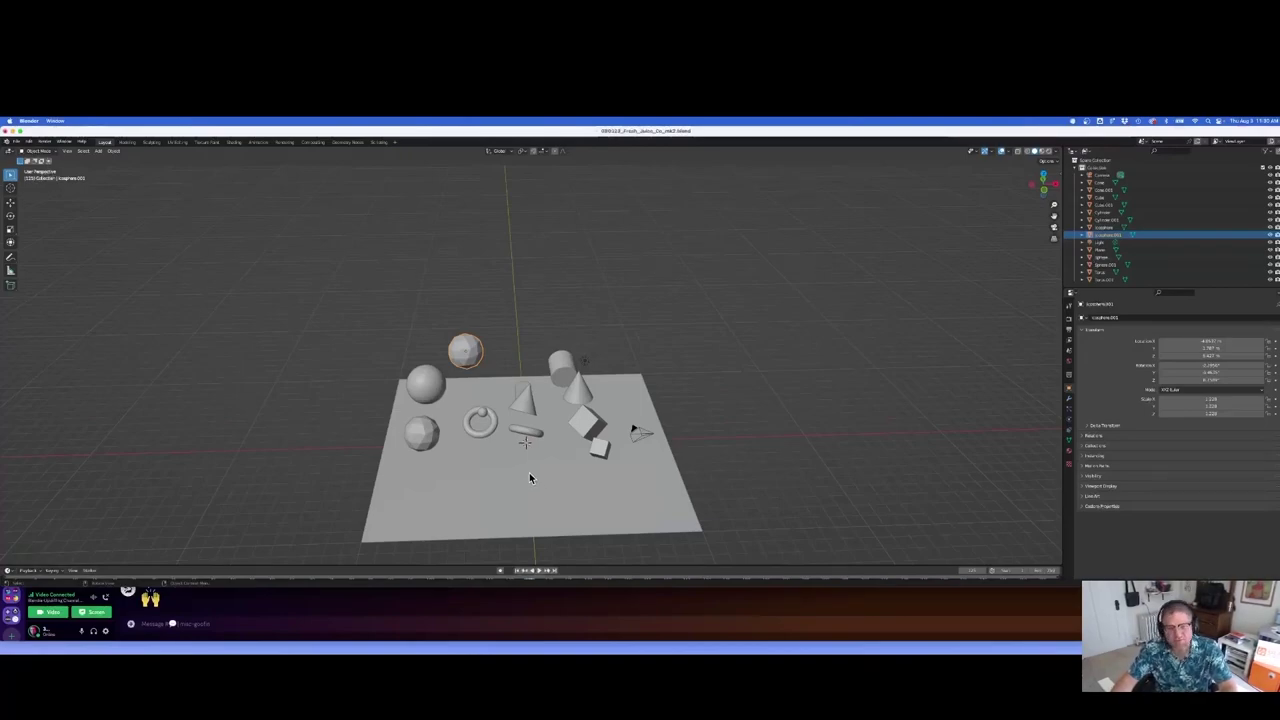
- Use the Cursor tool to place the 3D cursor on the ground plane in front of the primitives
key("ctrl+shift+s")
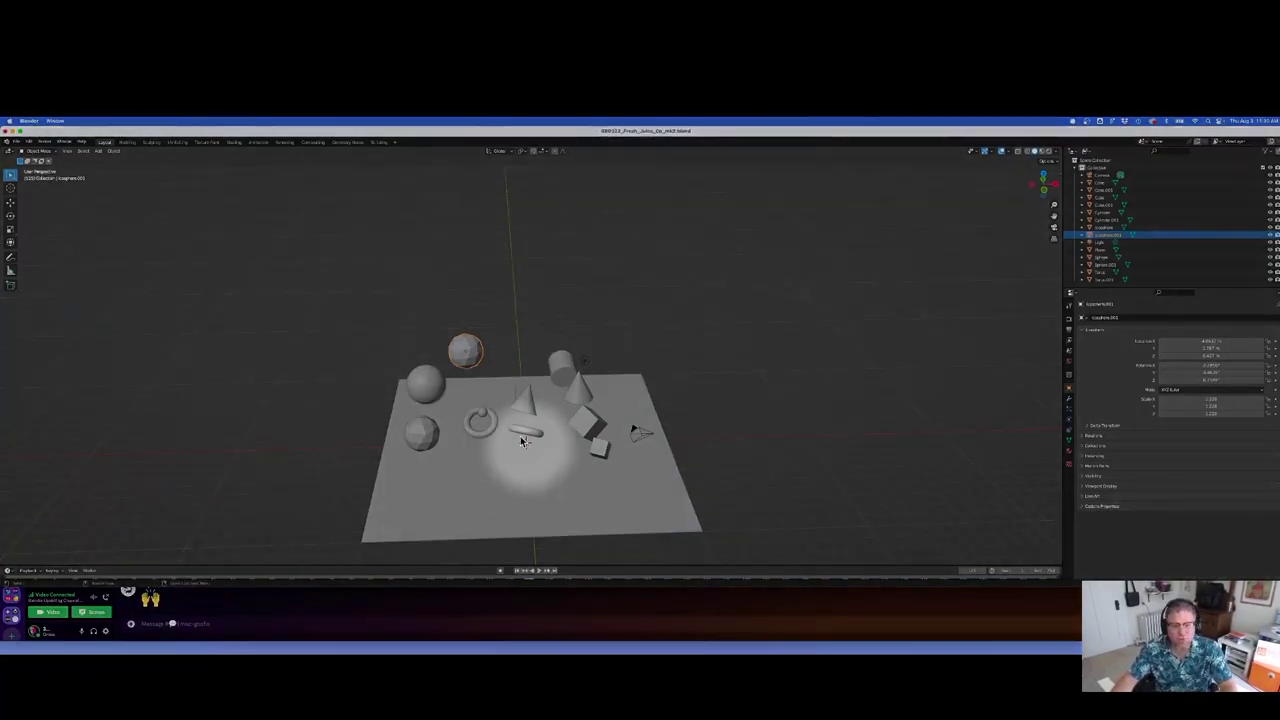
middle_click_drag(527, 443, 556, 434)
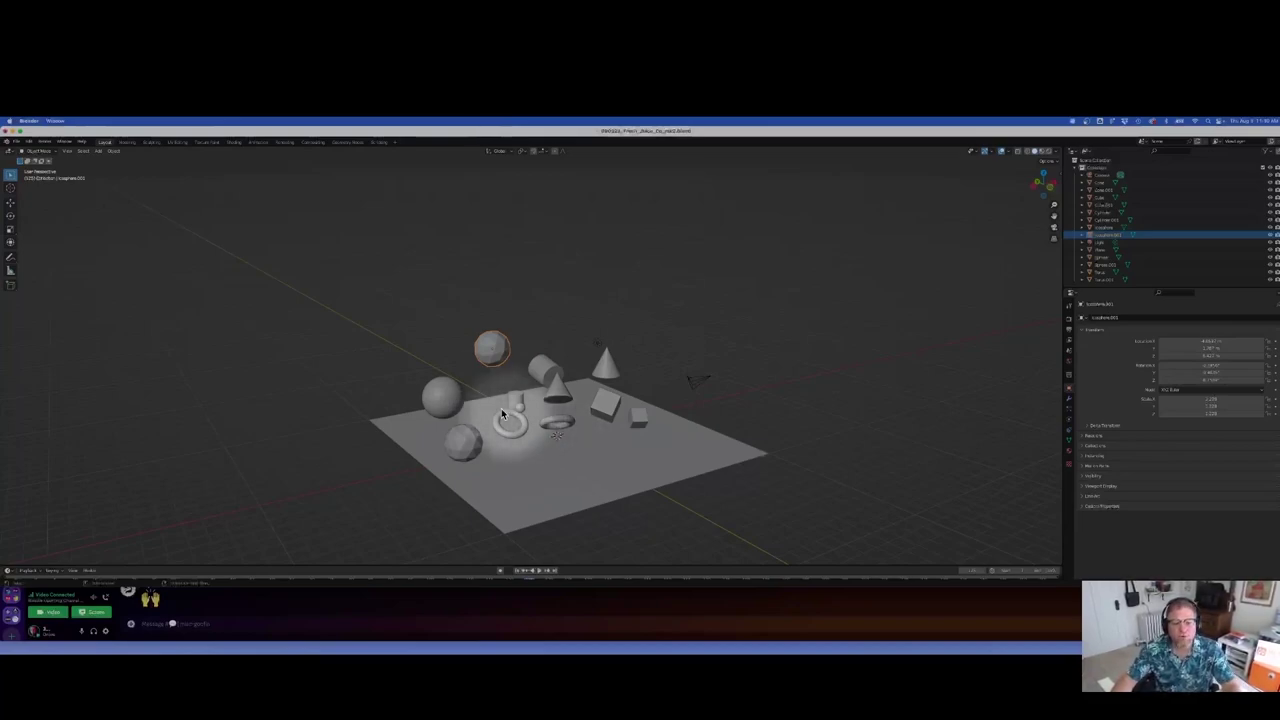
left_click(11, 190)
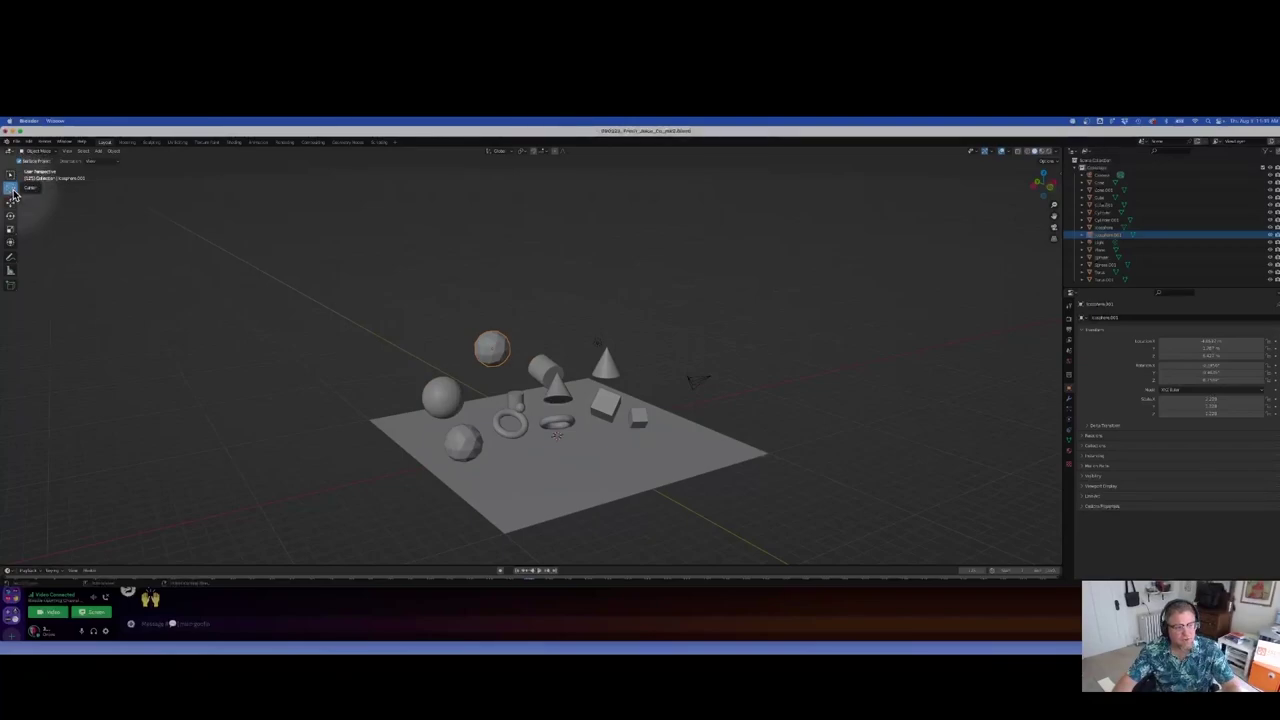
left_click(546, 473)
middle_click_drag(460, 395, 529, 448)
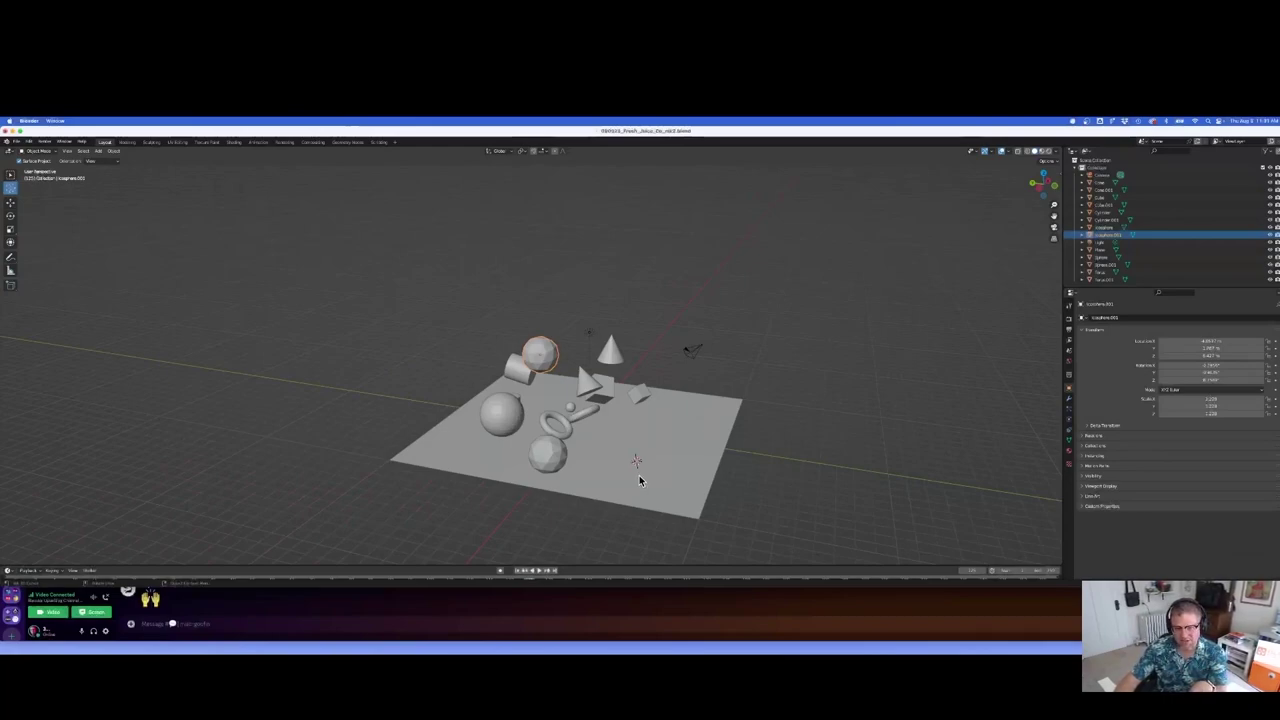
- Snap the 3D cursor onto the large UV sphere's surface, then return to the Select Box tool
right_click(499, 416, "shift")
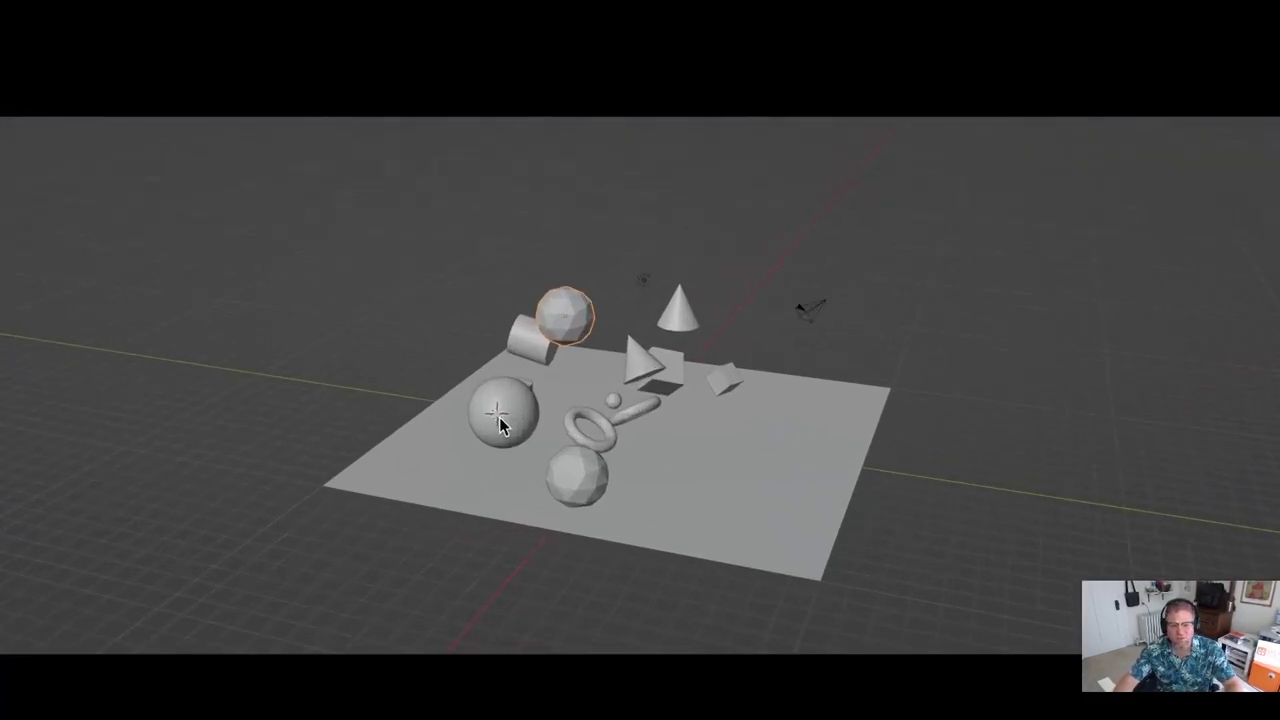
scroll(503, 413, "down", 5)
scroll(526, 380, "up", 12)
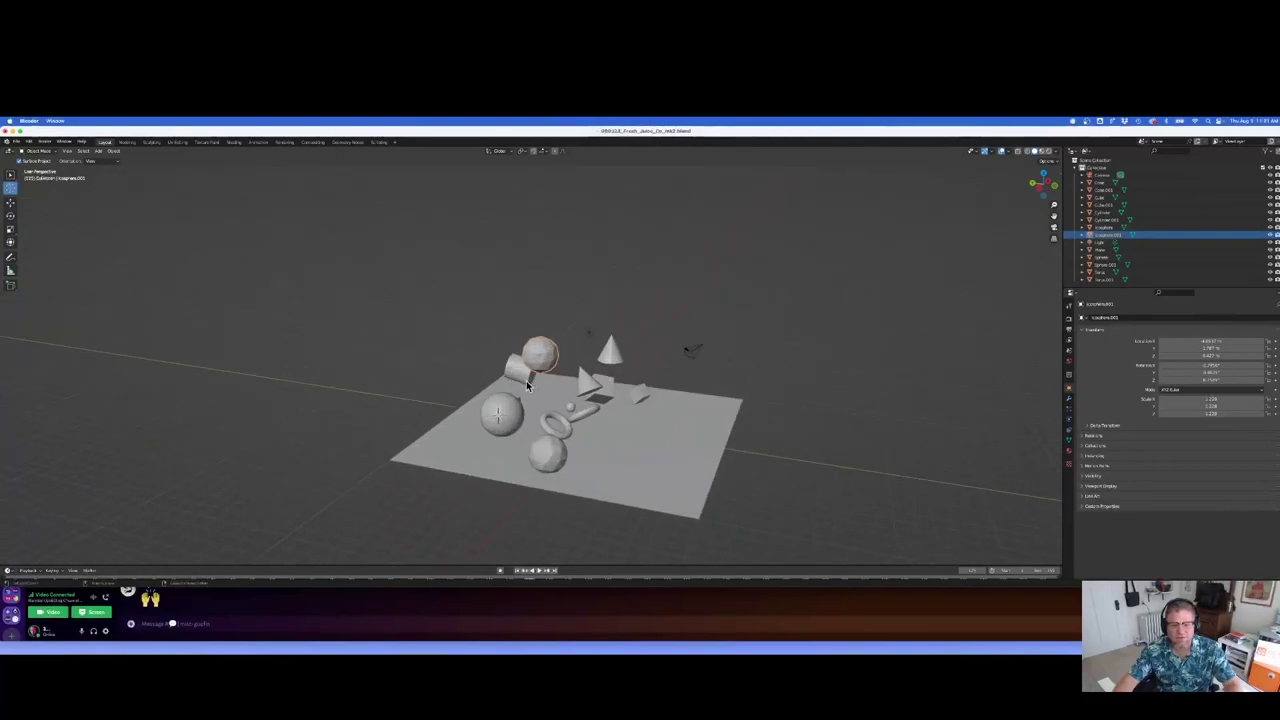
middle_click_drag(449, 497, 472, 352, "shift")
scroll(551, 399, "up", 6)
scroll(551, 399, "down", 4)
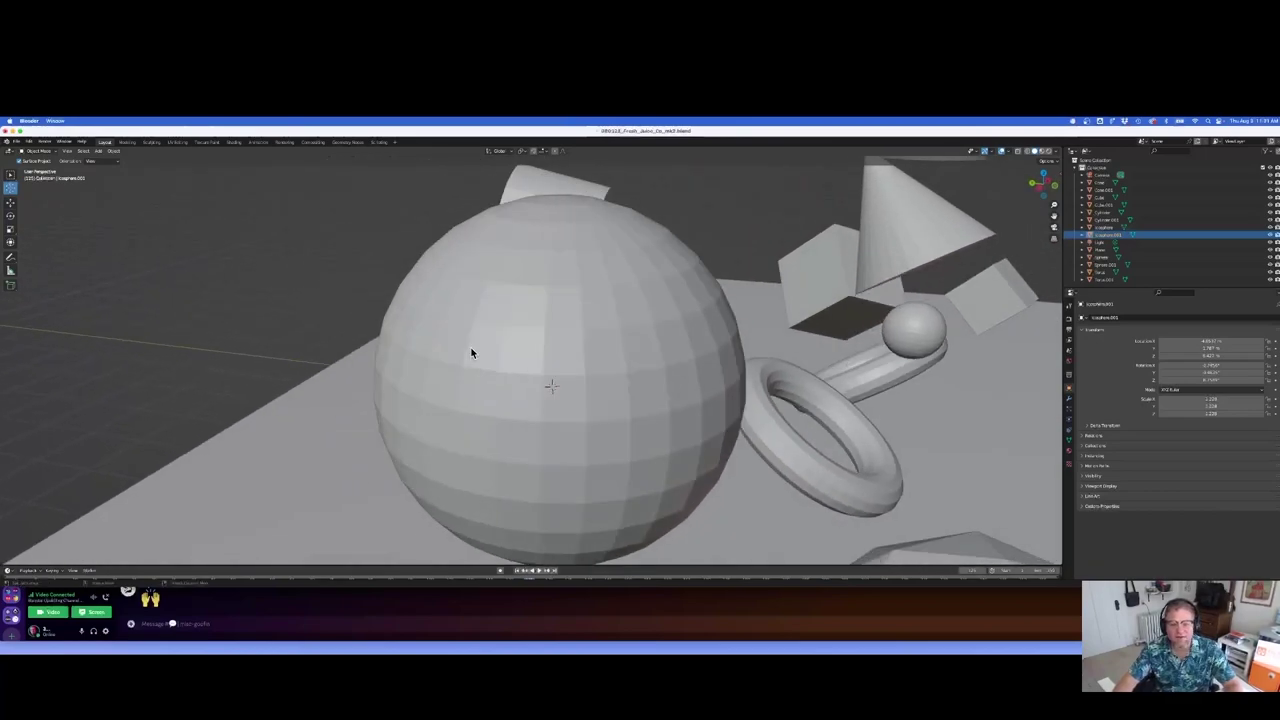
right_click(559, 395, "shift")
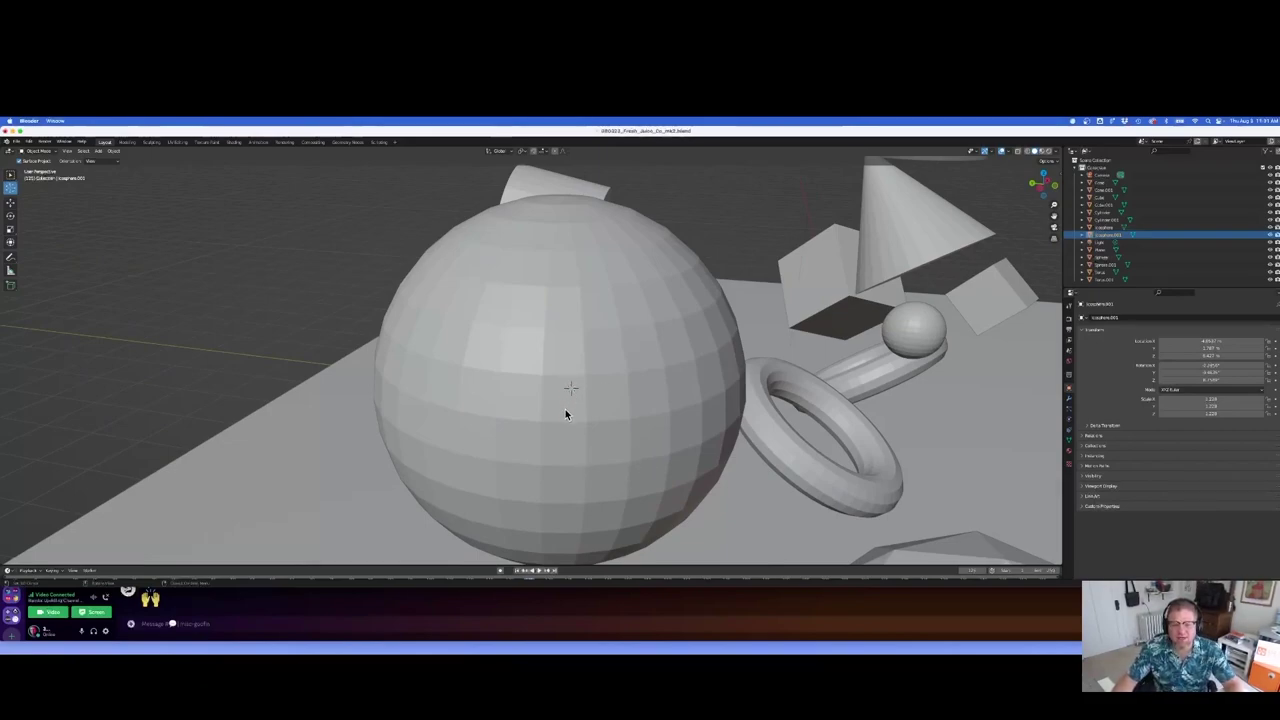
left_click(10, 175)
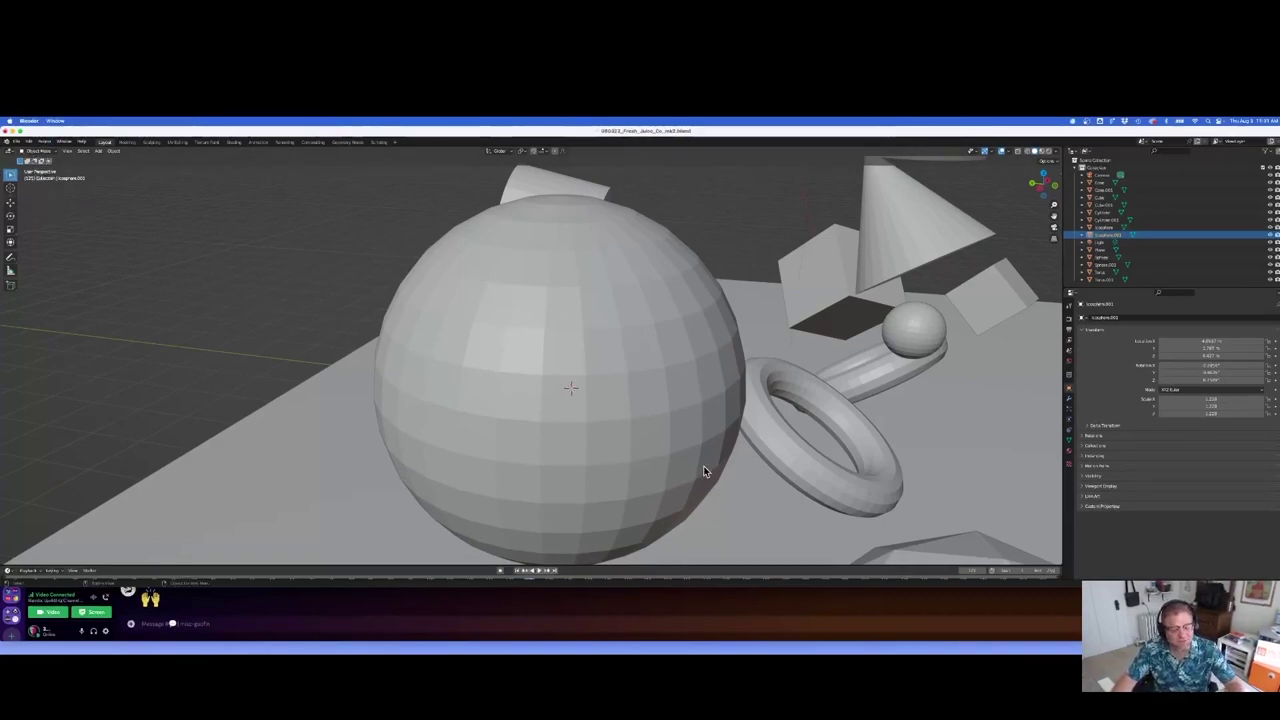
- Select the small cube and snap the 3D cursor onto it
middle_click_drag(905, 428, 940, 419)
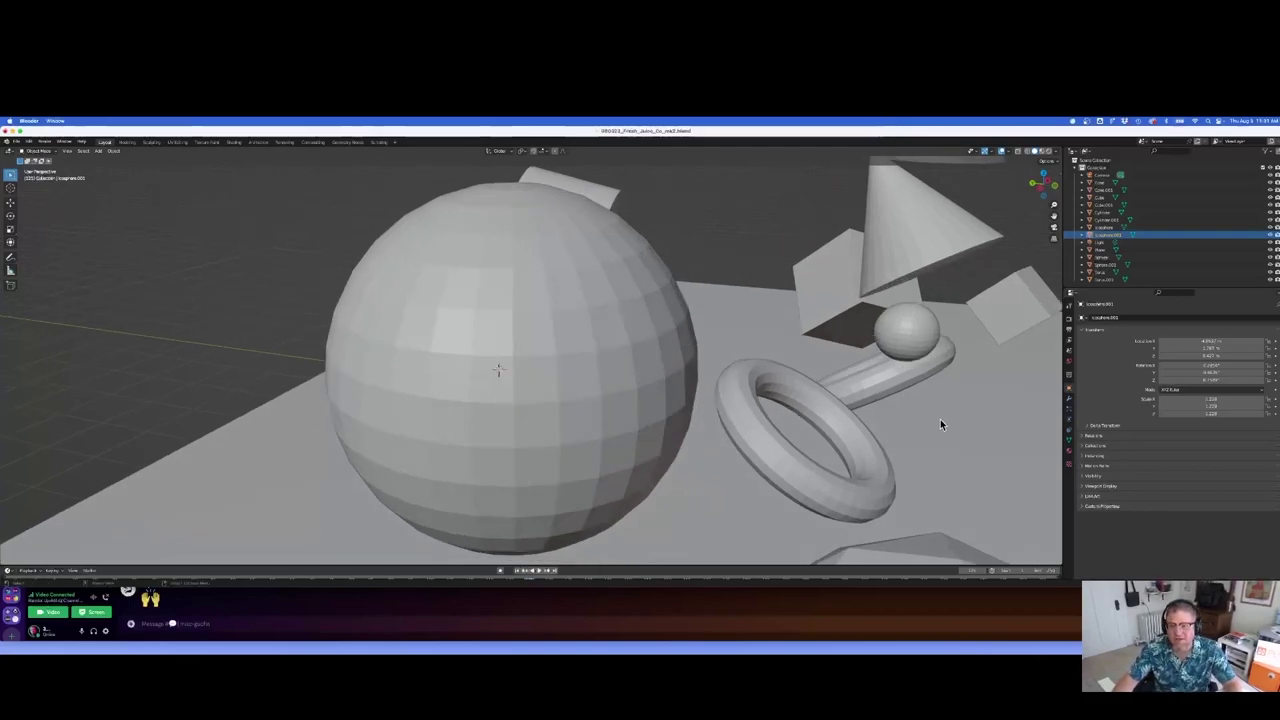
left_click(990, 310)
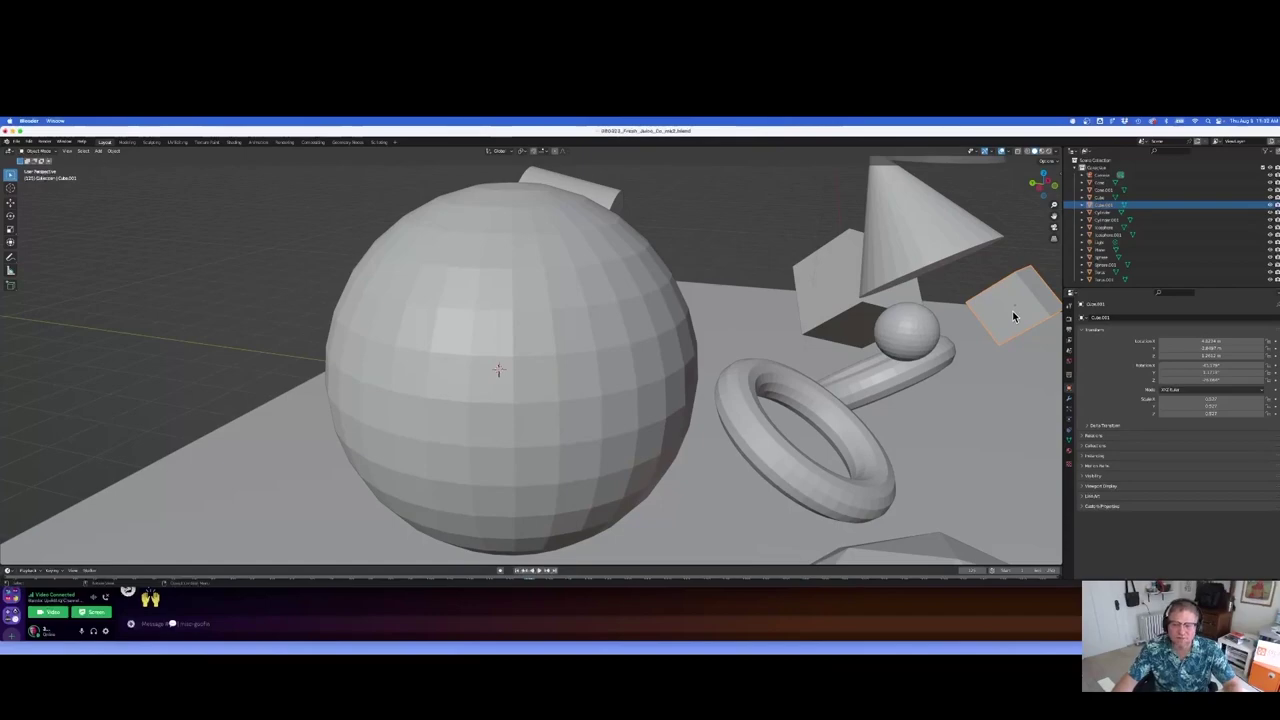
right_click(1003, 310, "shift")
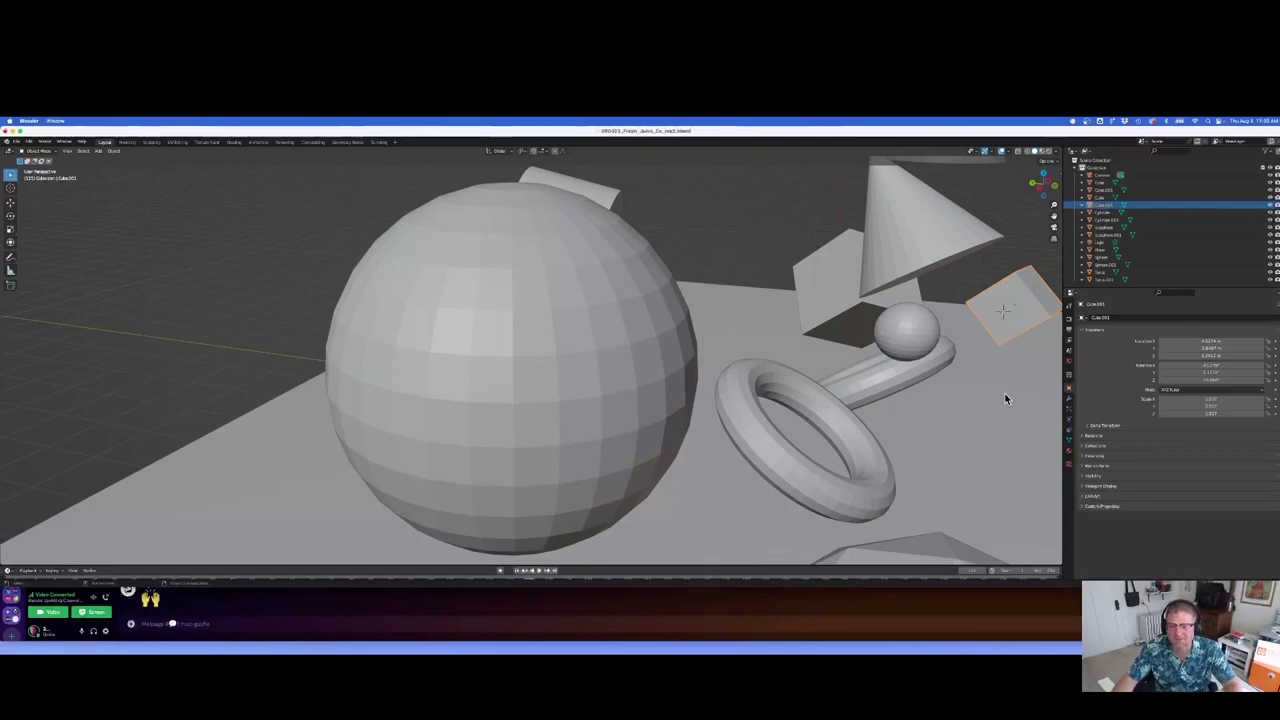
middle_click_drag(1014, 391, 893, 333)
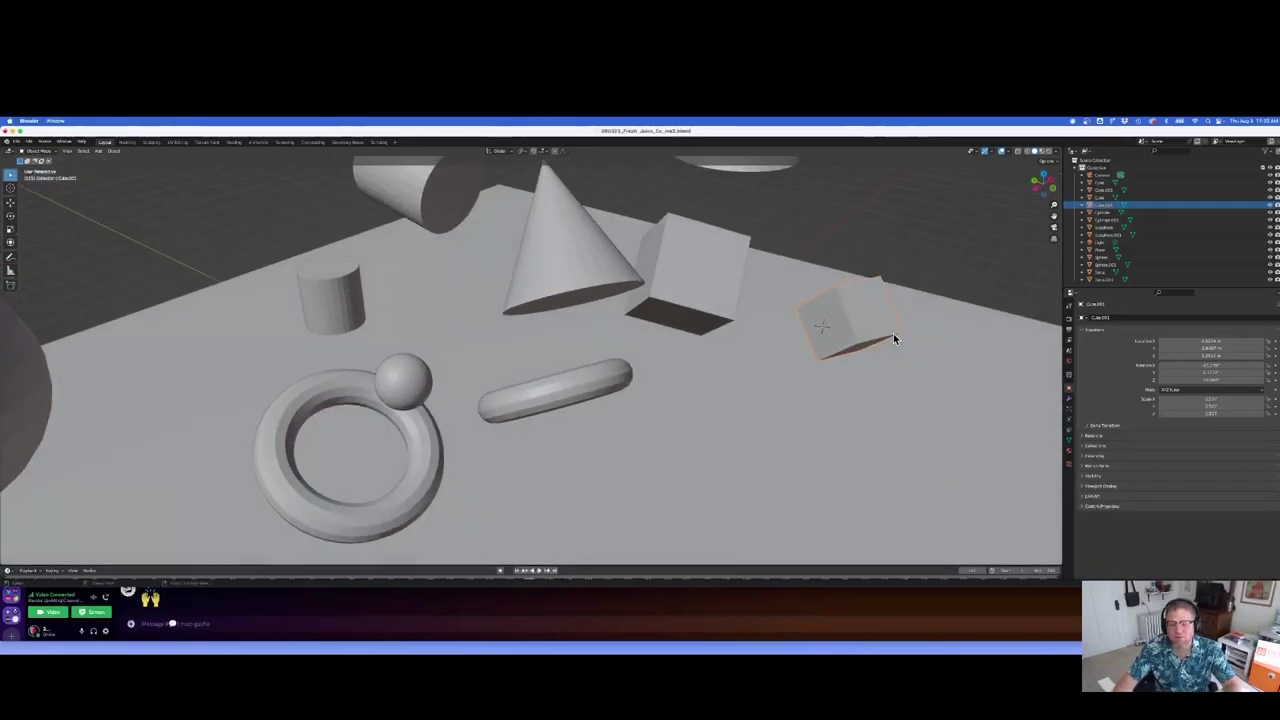
- Rotate the small cube slightly around the X axis
key("r")
key("x")
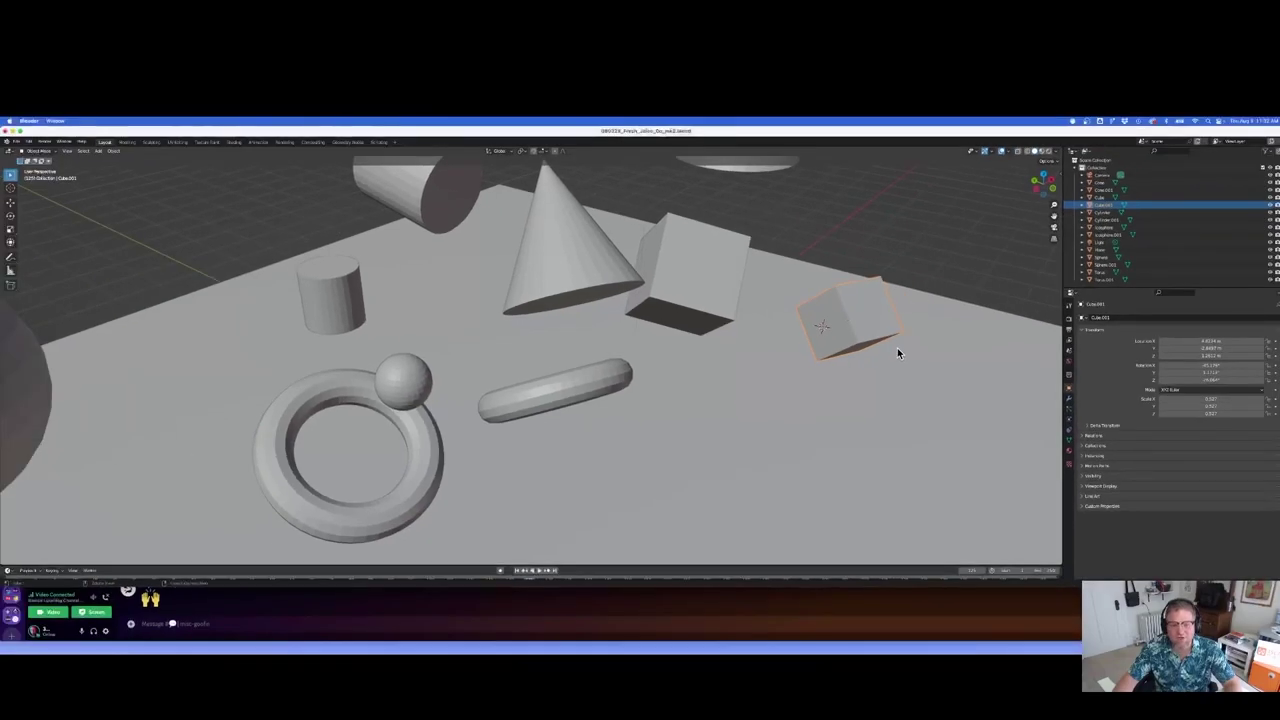
scroll(897, 353, "down", 6)
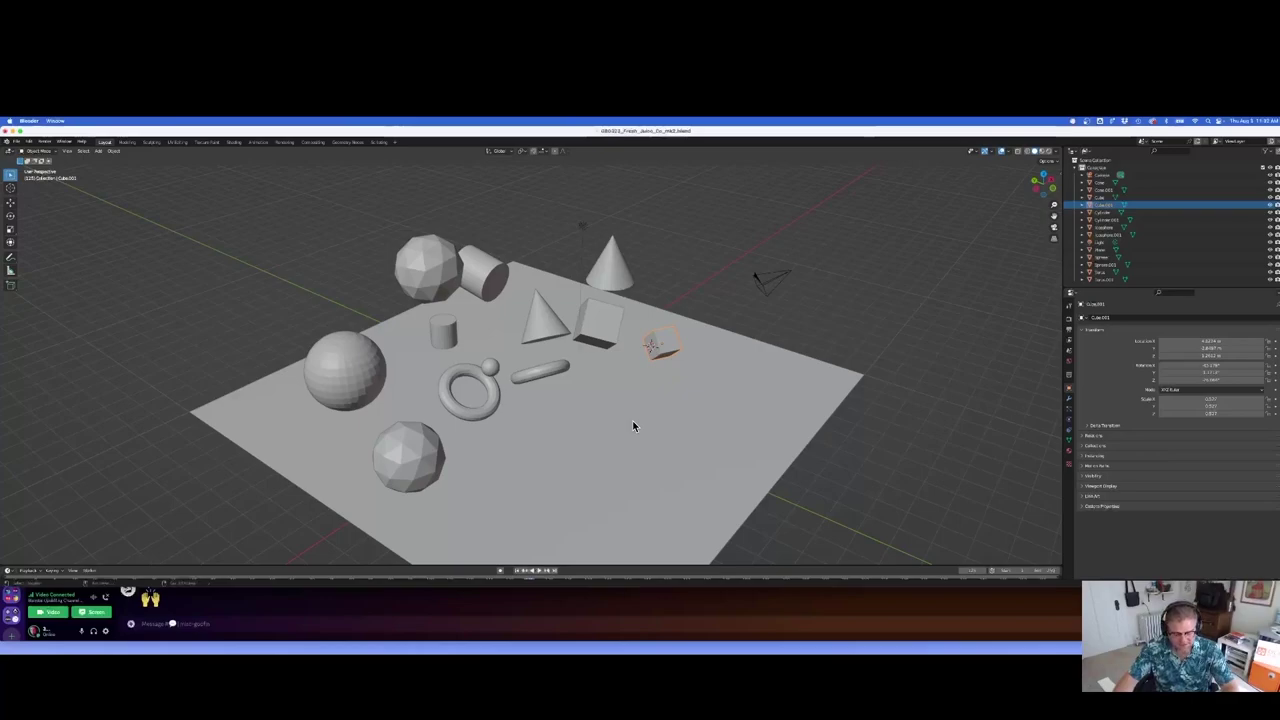
- Add a UV sphere at the 3D cursor and scale it down to a tiny size
key("shift+a")
mouse_move(633, 425)
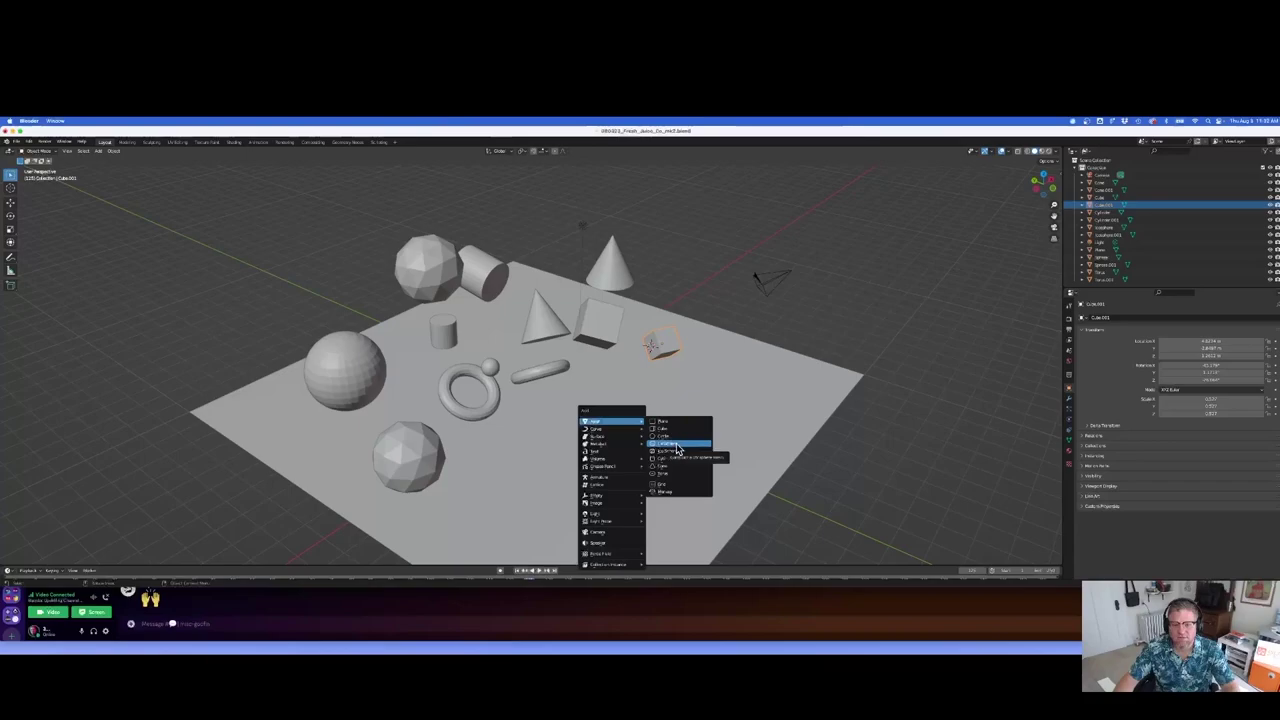
left_click(674, 445)
key("s")
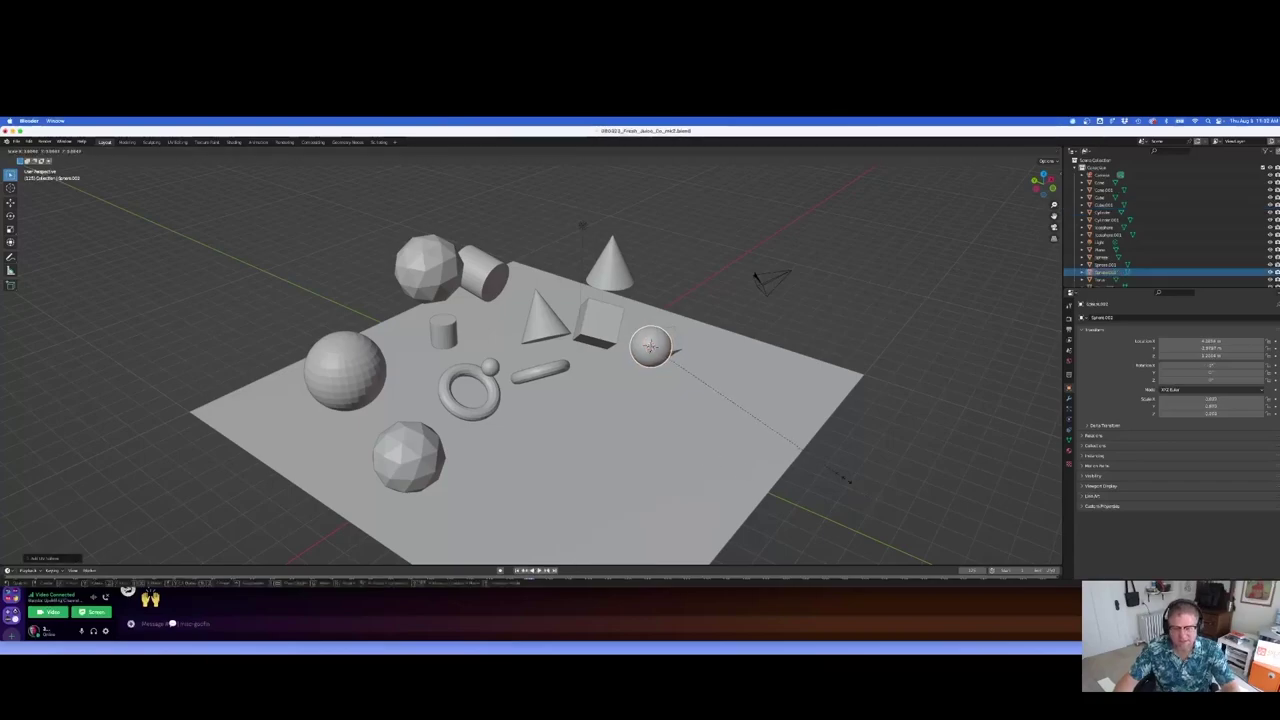
left_click(716, 402)
- Orbit in close to inspect the sphere poking from the cube's side, then view the whole scene
left_click(692, 345)
middle_click_drag(692, 346, 665, 364)
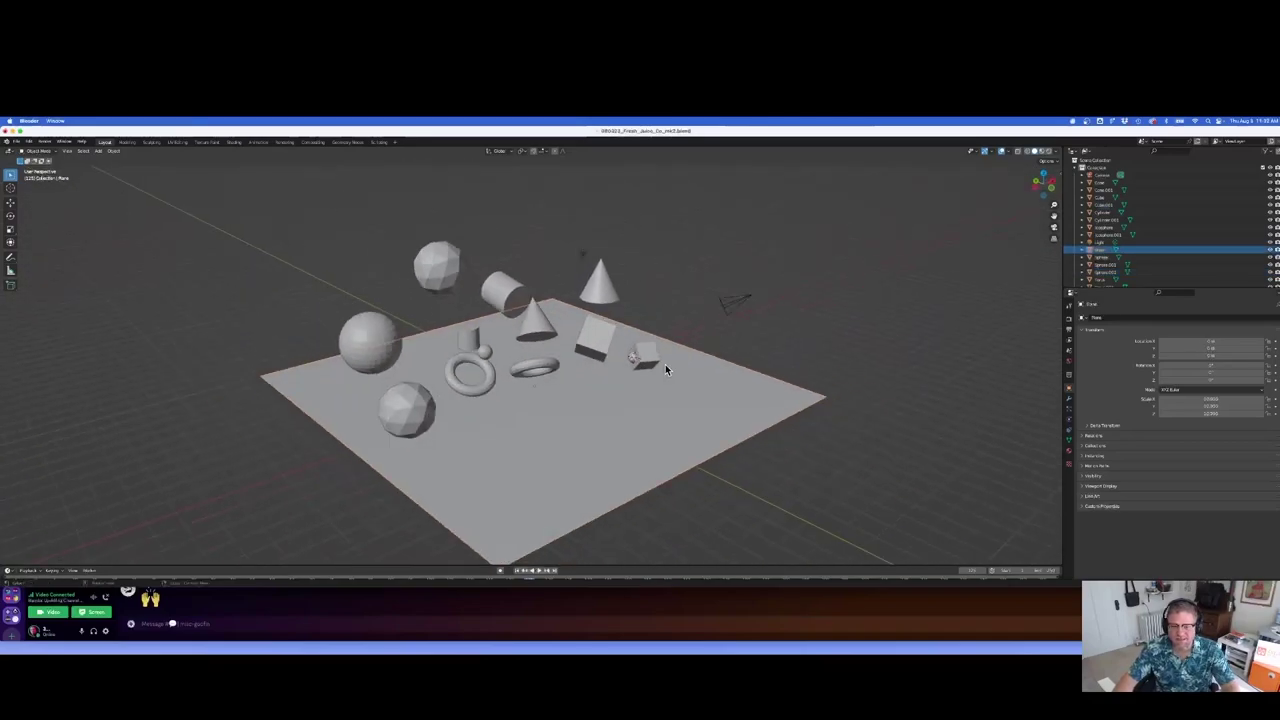
scroll(720, 368, "up", 6)
middle_click_drag(782, 372, 654, 371)
scroll(690, 370, "up", 5)
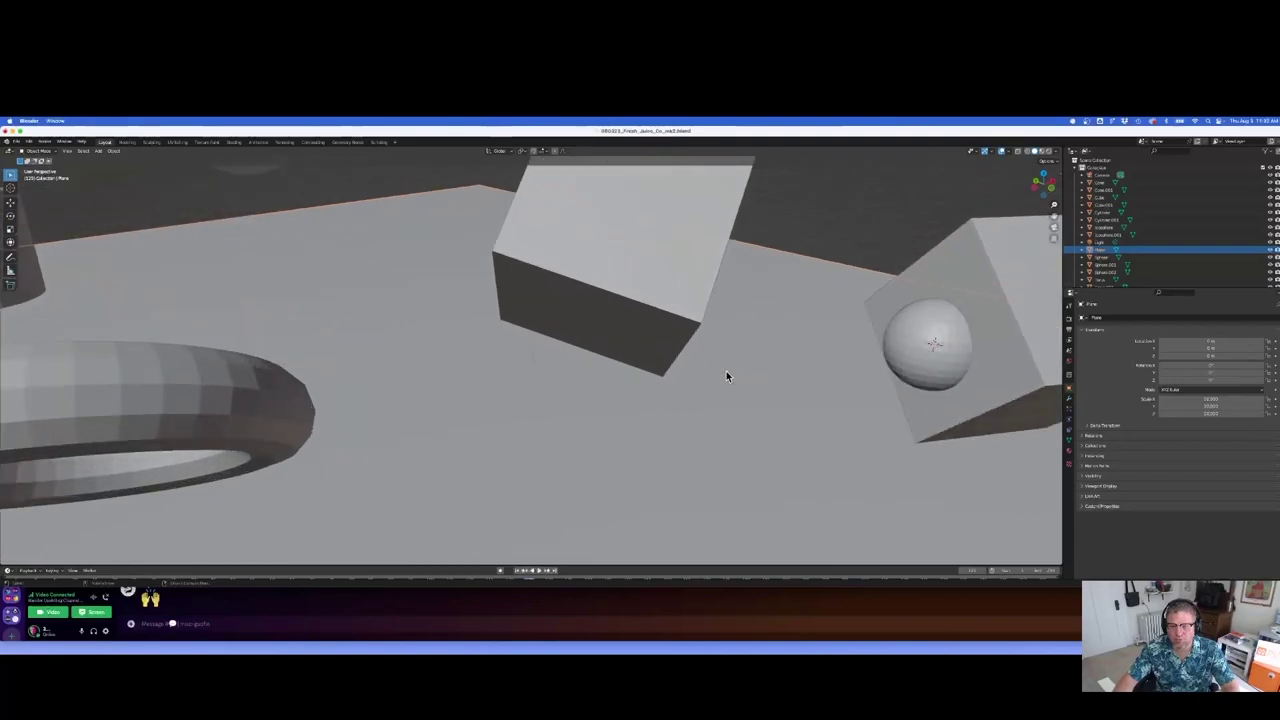
middle_click_drag(812, 379, 659, 380)
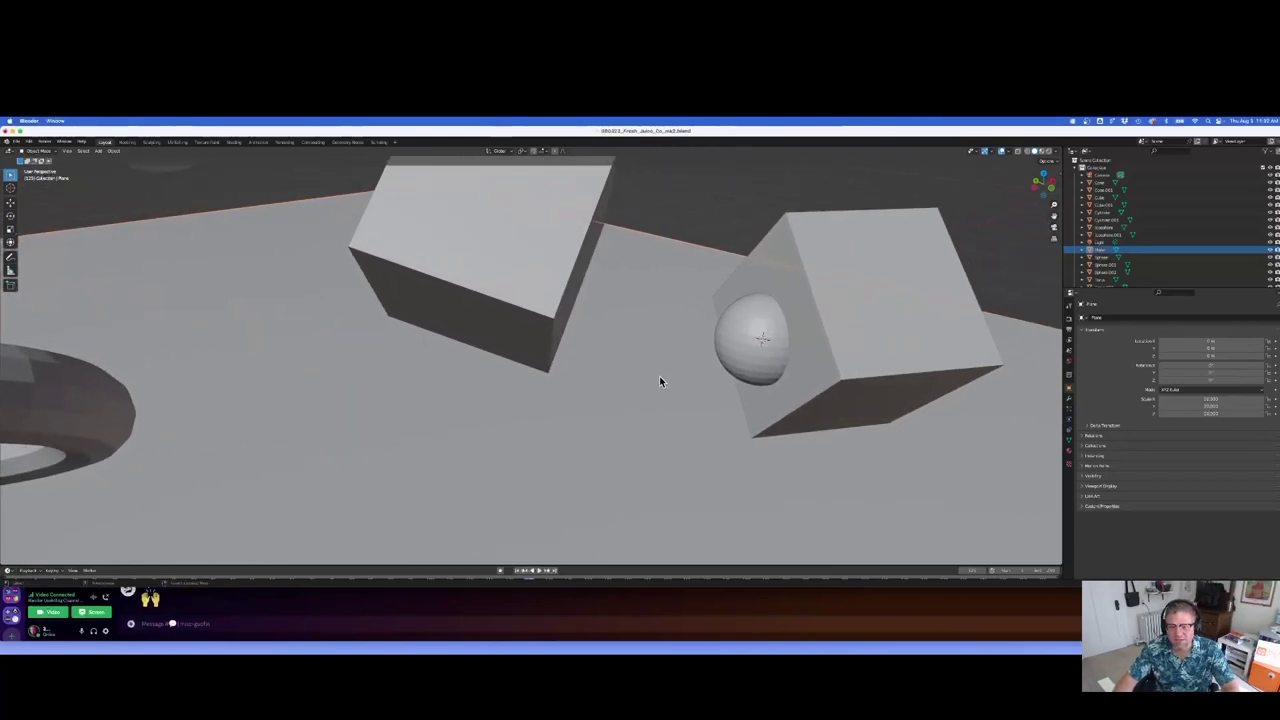
scroll(659, 380, "down", 6)
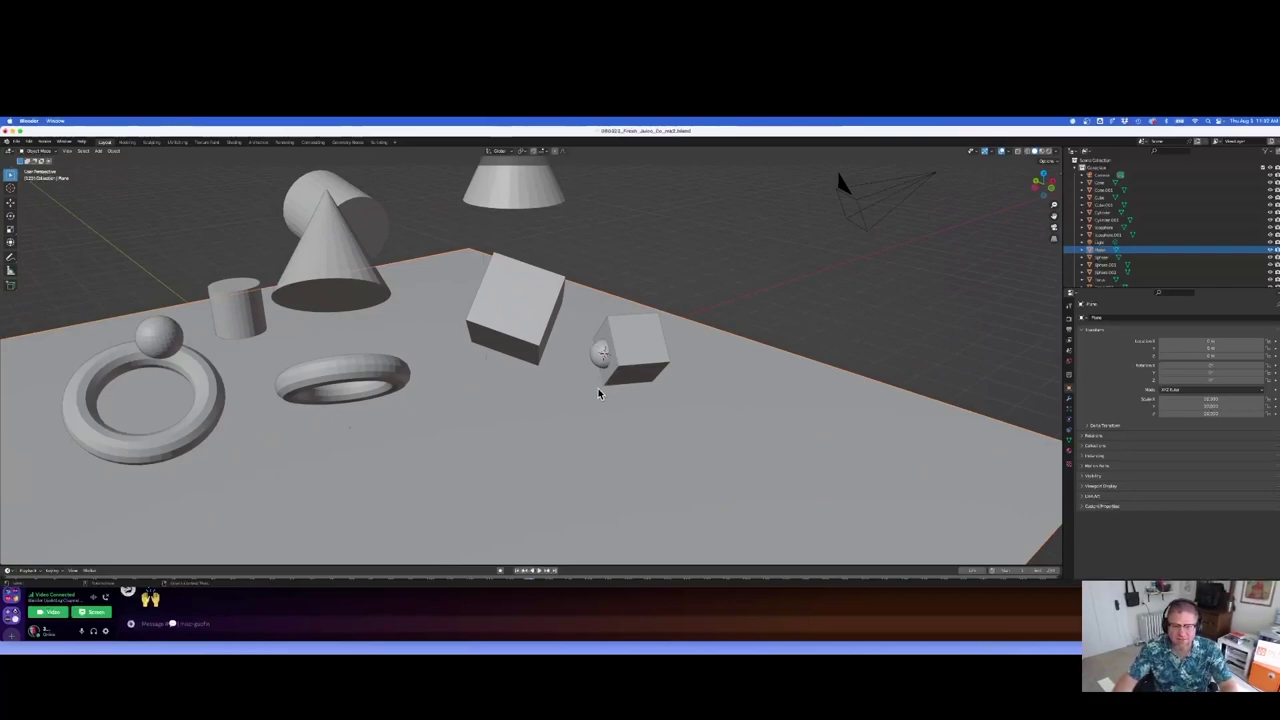
middle_click_drag(598, 393, 628, 381)
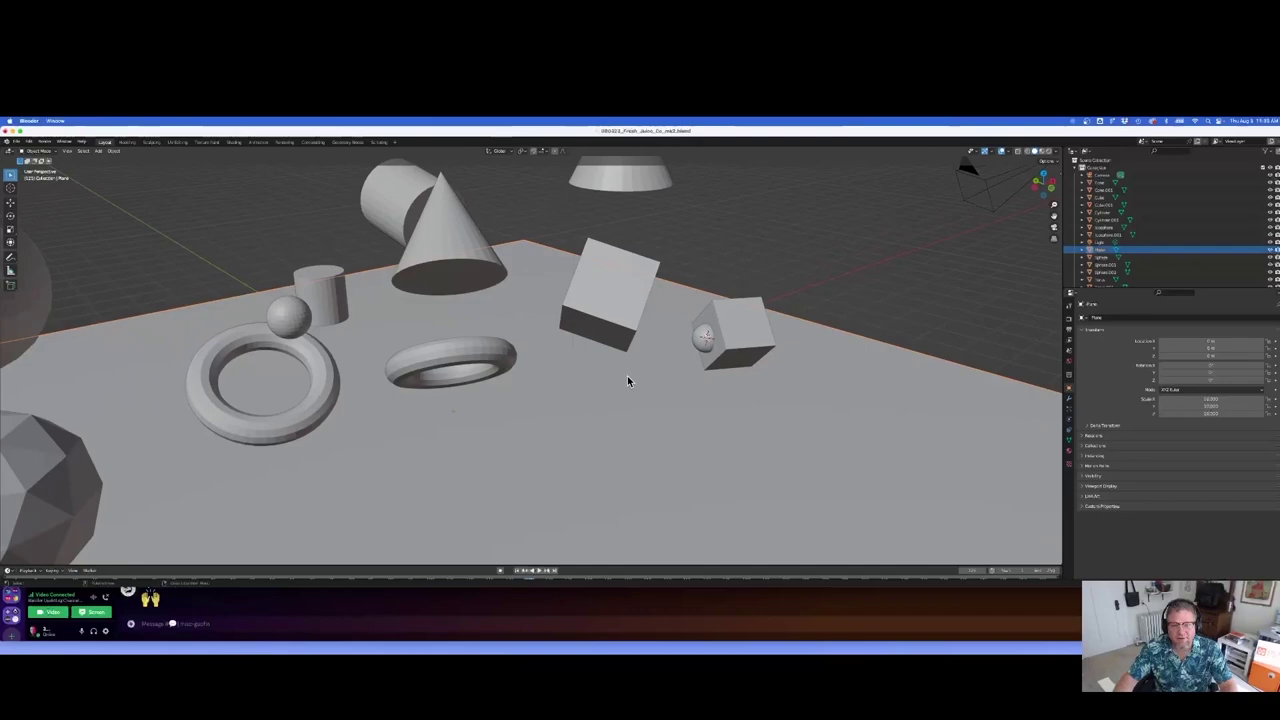
scroll(627, 380, "down", 5)
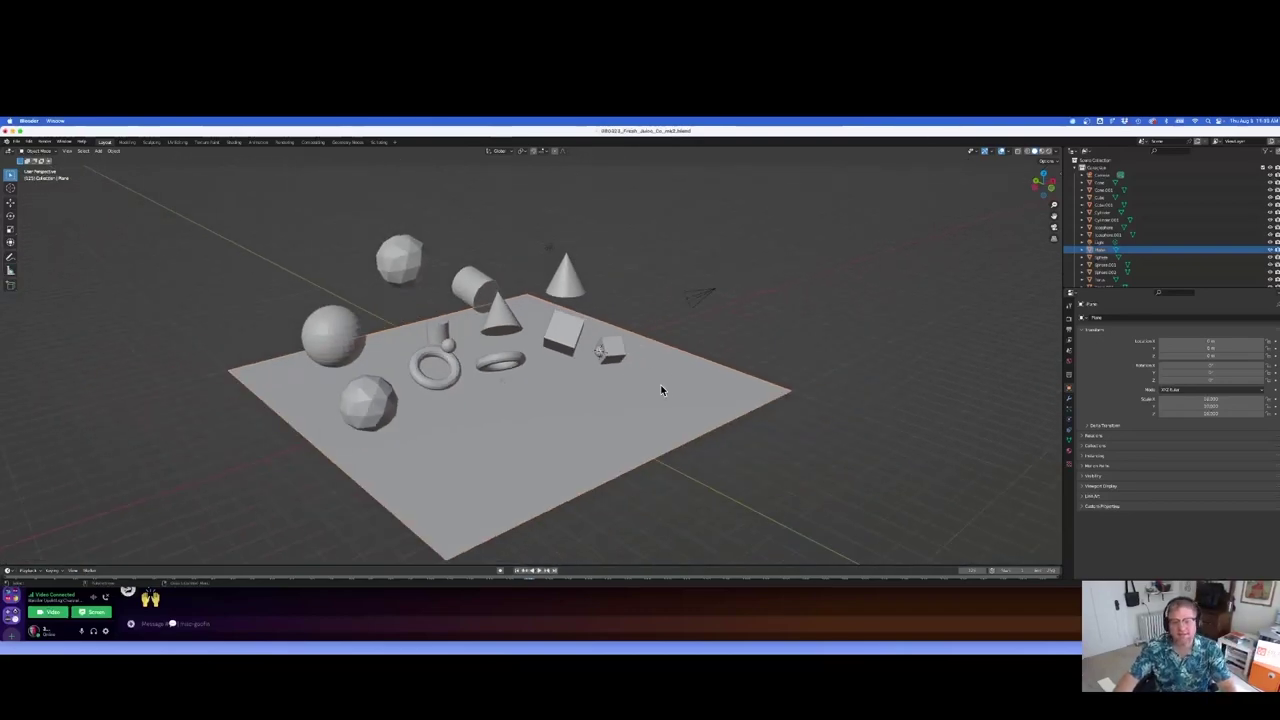
middle_click_drag(713, 372, 769, 366)
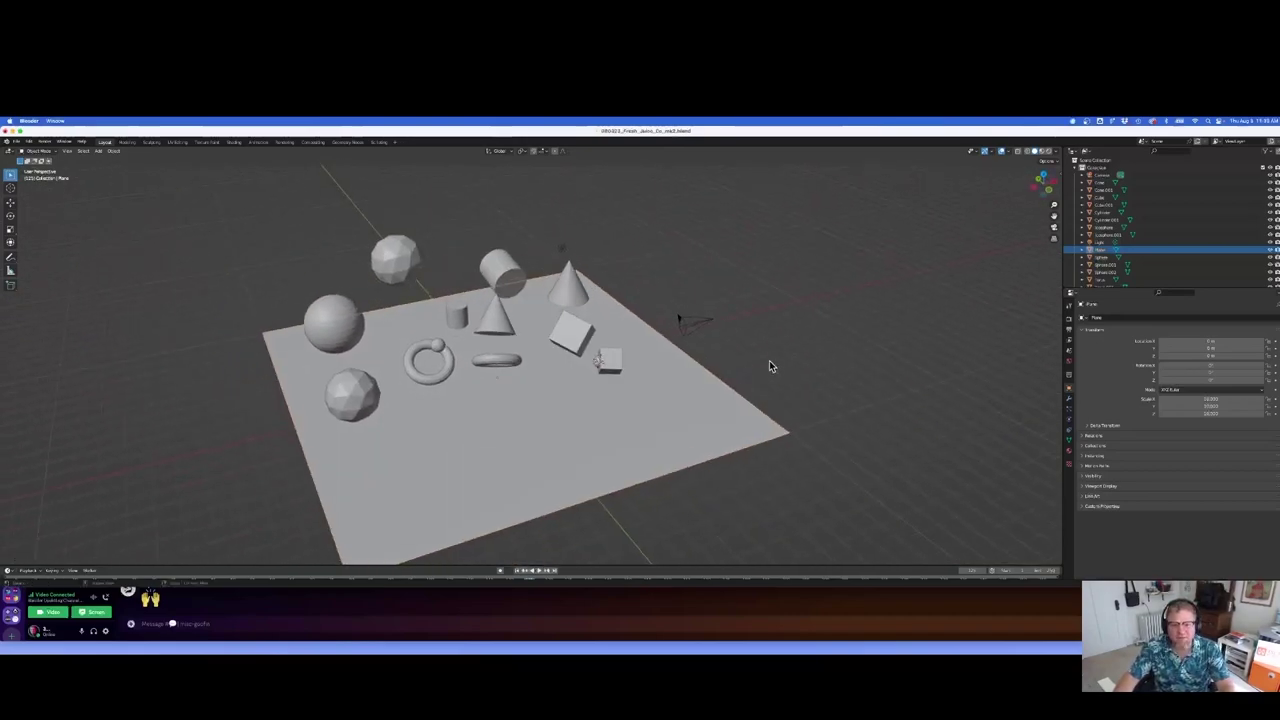
- Select the small cylinder, view it closely from above, and bring up the Snap pie
left_click(532, 412)
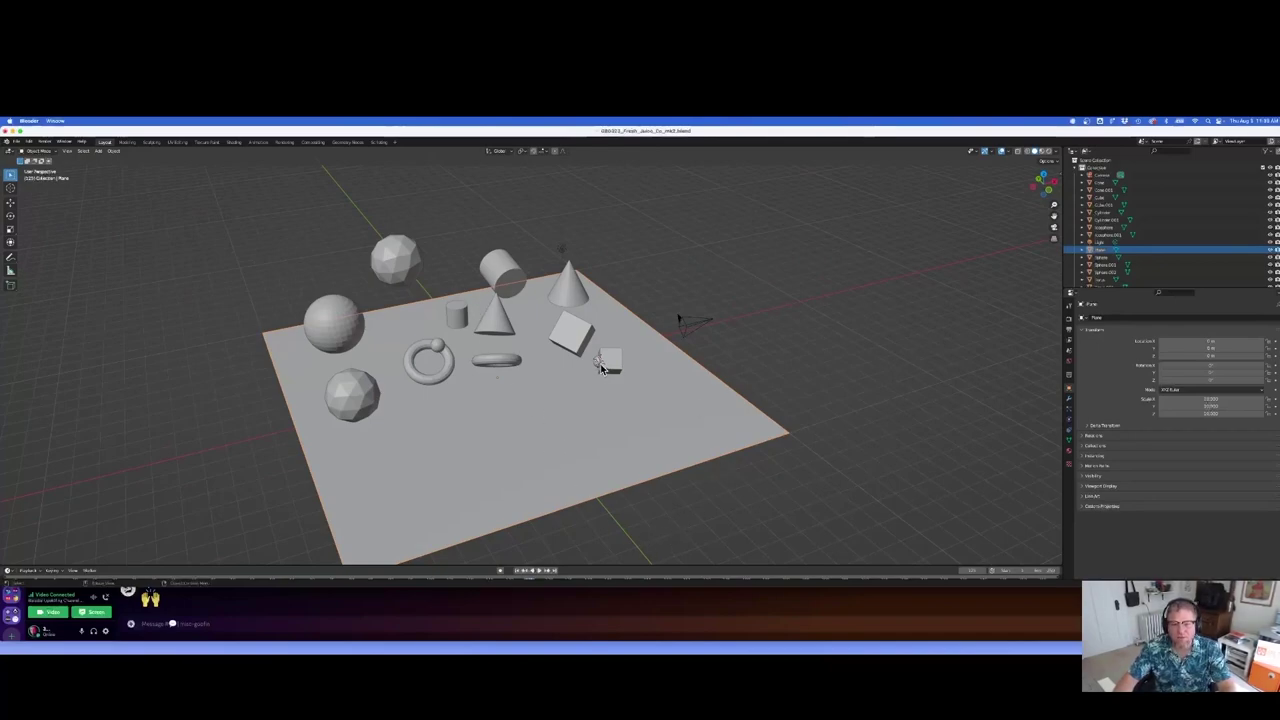
left_click(458, 310)
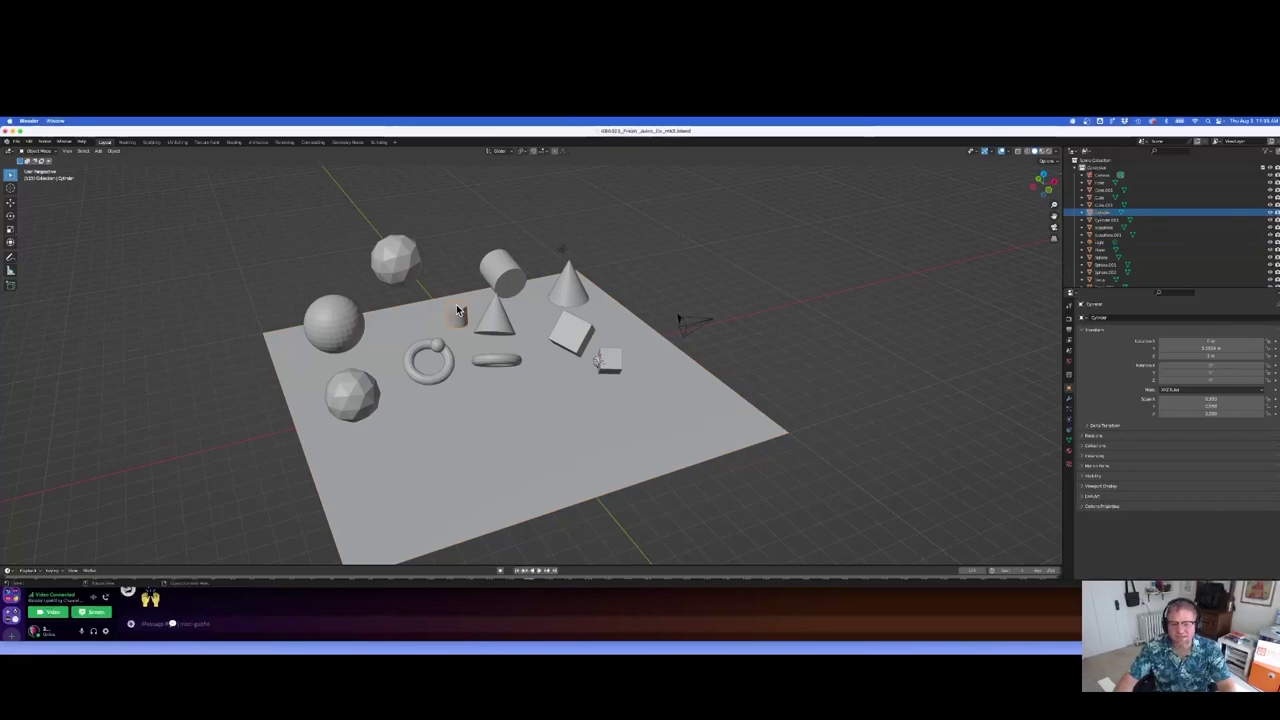
middle_click_drag(454, 320, 604, 342)
middle_click_drag(609, 423, 606, 397)
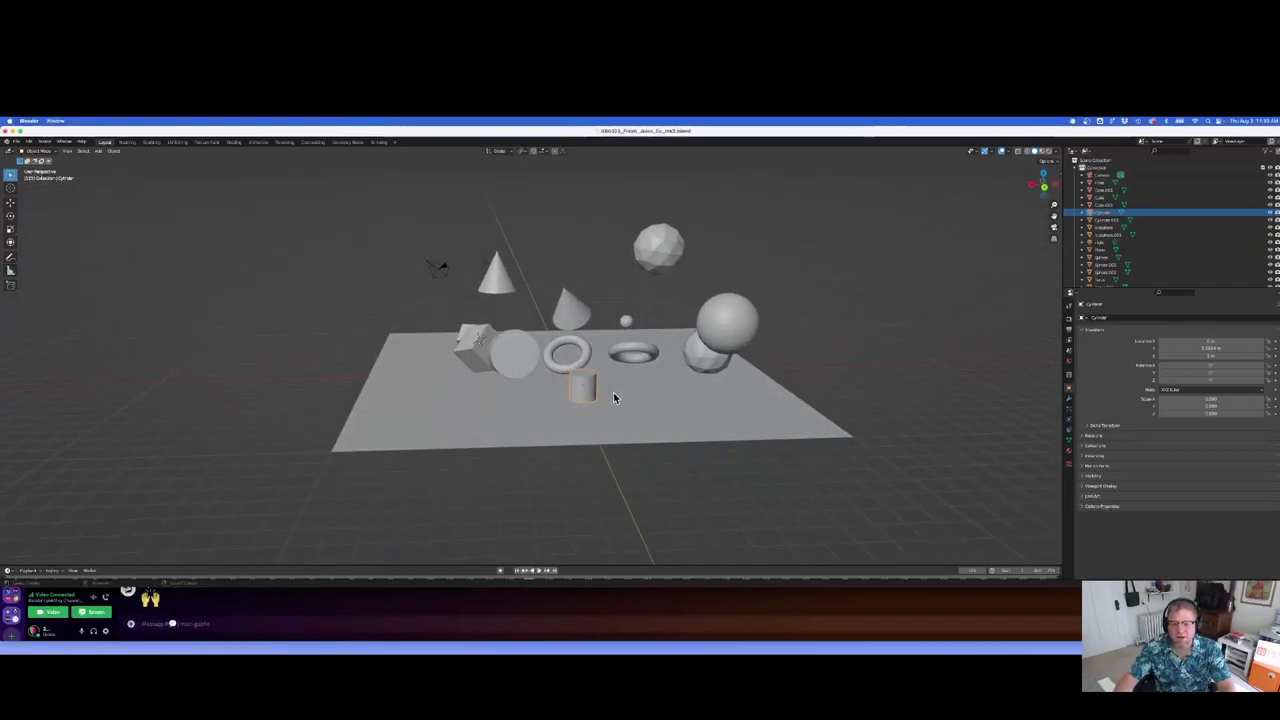
scroll(614, 394, "down", 3)
scroll(614, 394, "up", 8)
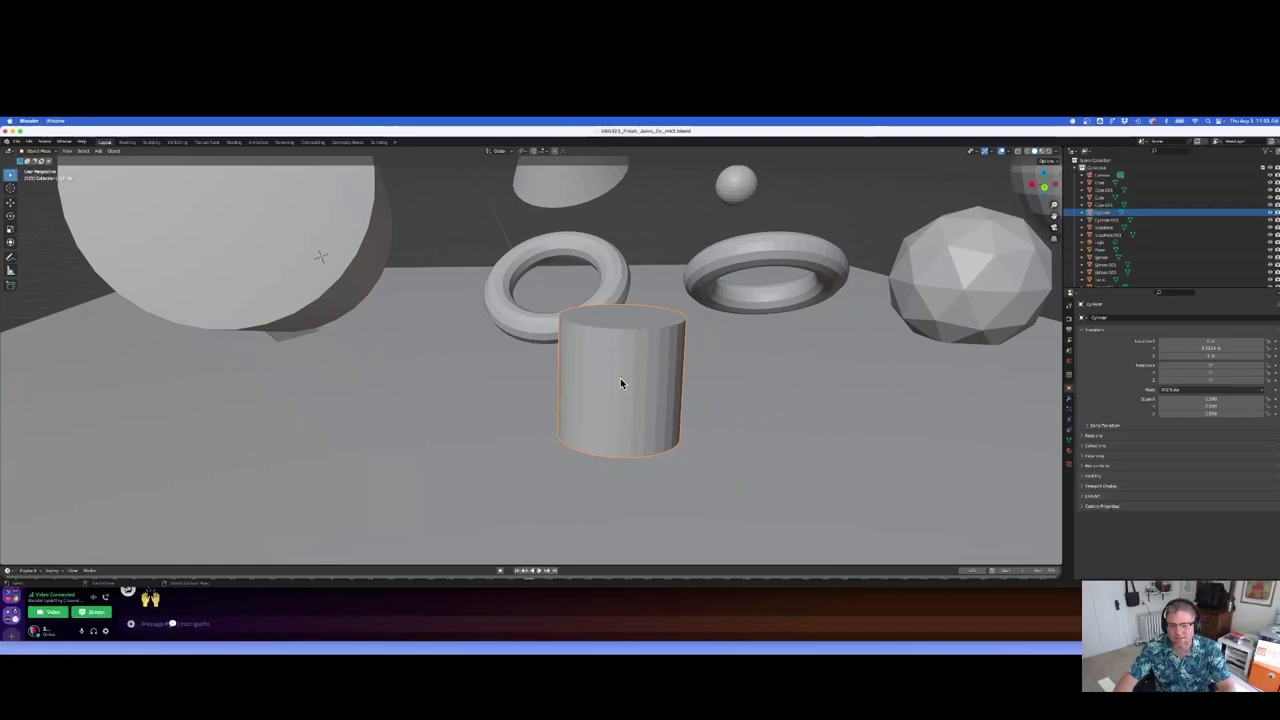
mouse_move(620, 377)
middle_mouse_down()
mouse_move(609, 423)
mouse_move(618, 397)
middle_mouse_up()
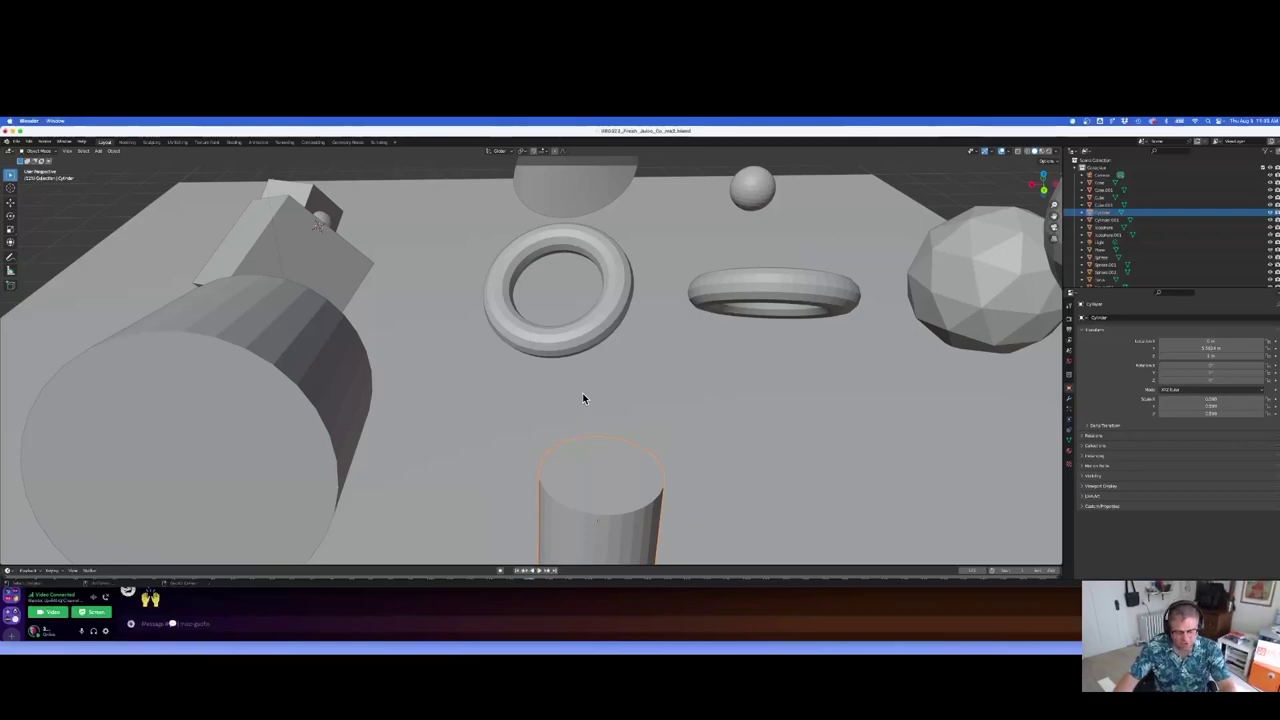
key("shift+s")
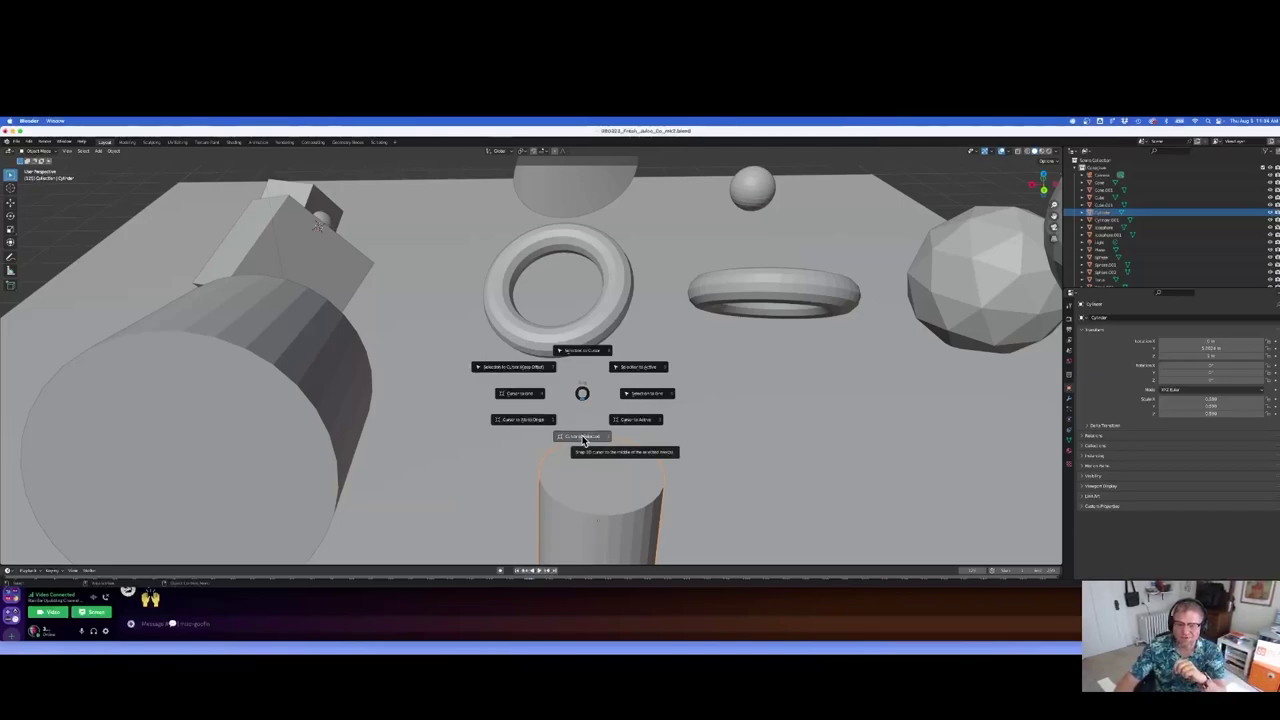
- Snap the 3D cursor to the small cylinder with Cursor to Selected and frame the cylinder
left_click(584, 437)
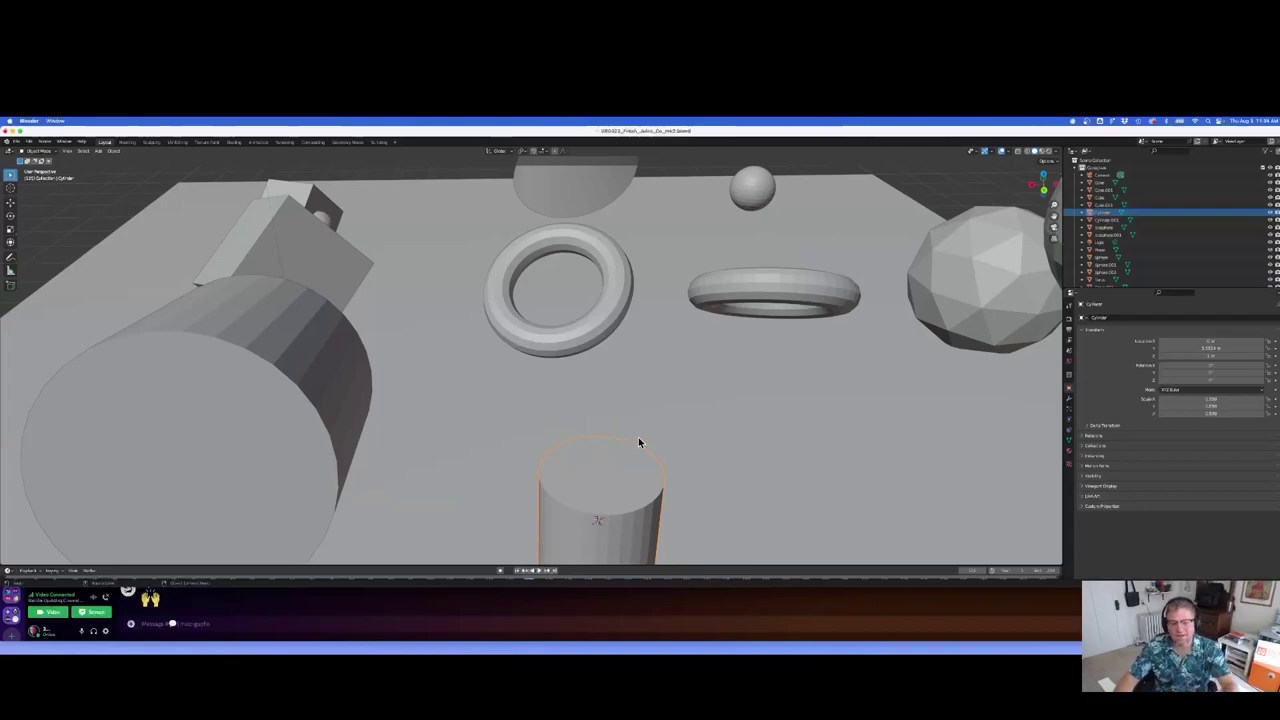
middle_click_drag(803, 457, 757, 377)
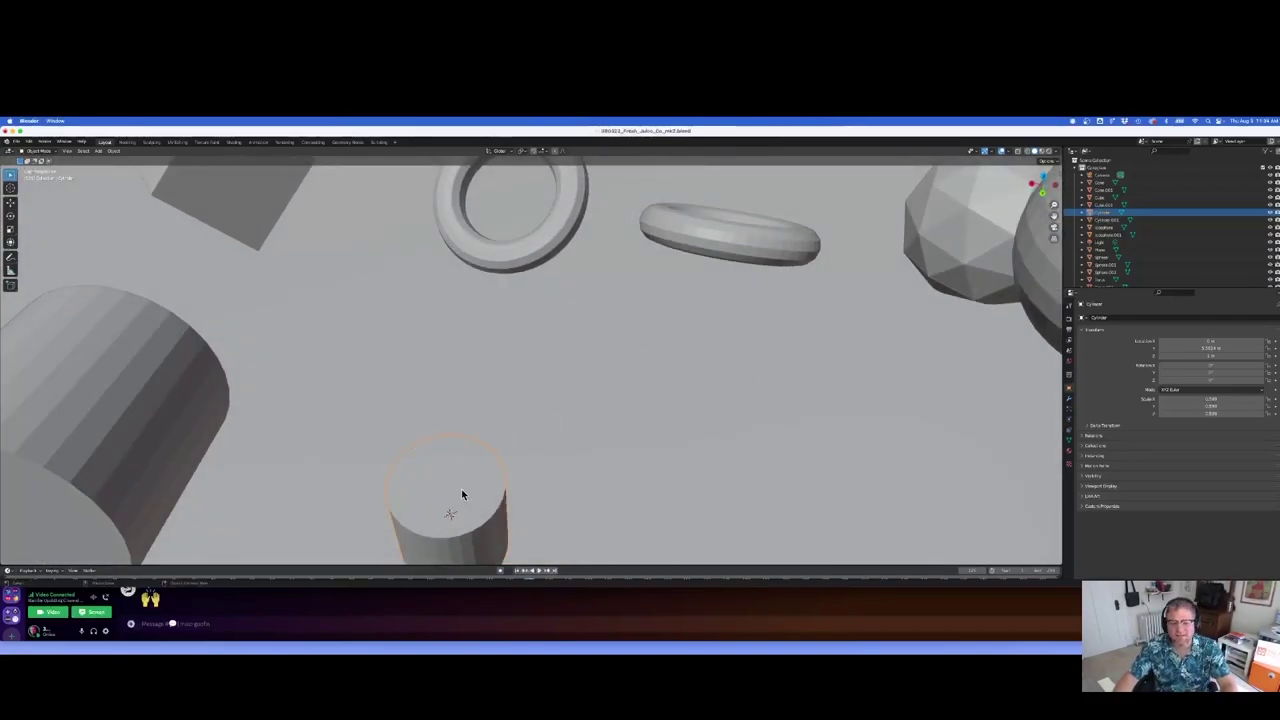
key("KP_Decimal")
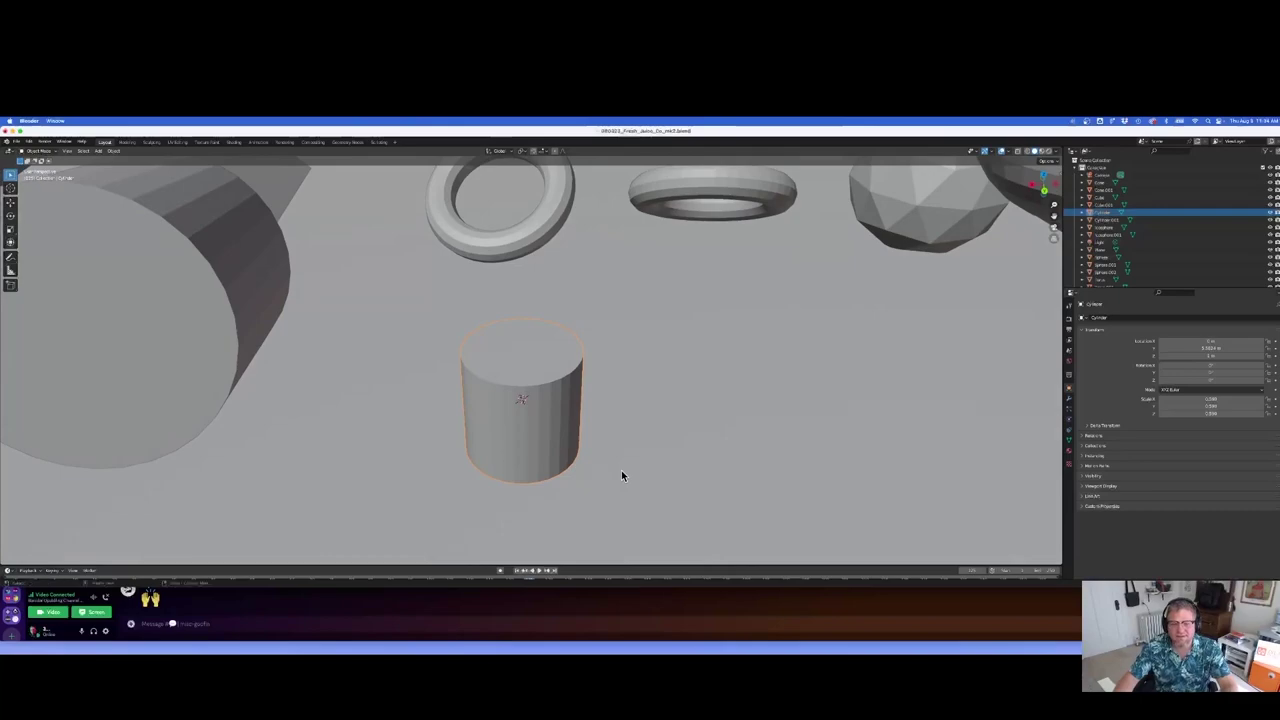
middle_click_drag(714, 437, 680, 431)
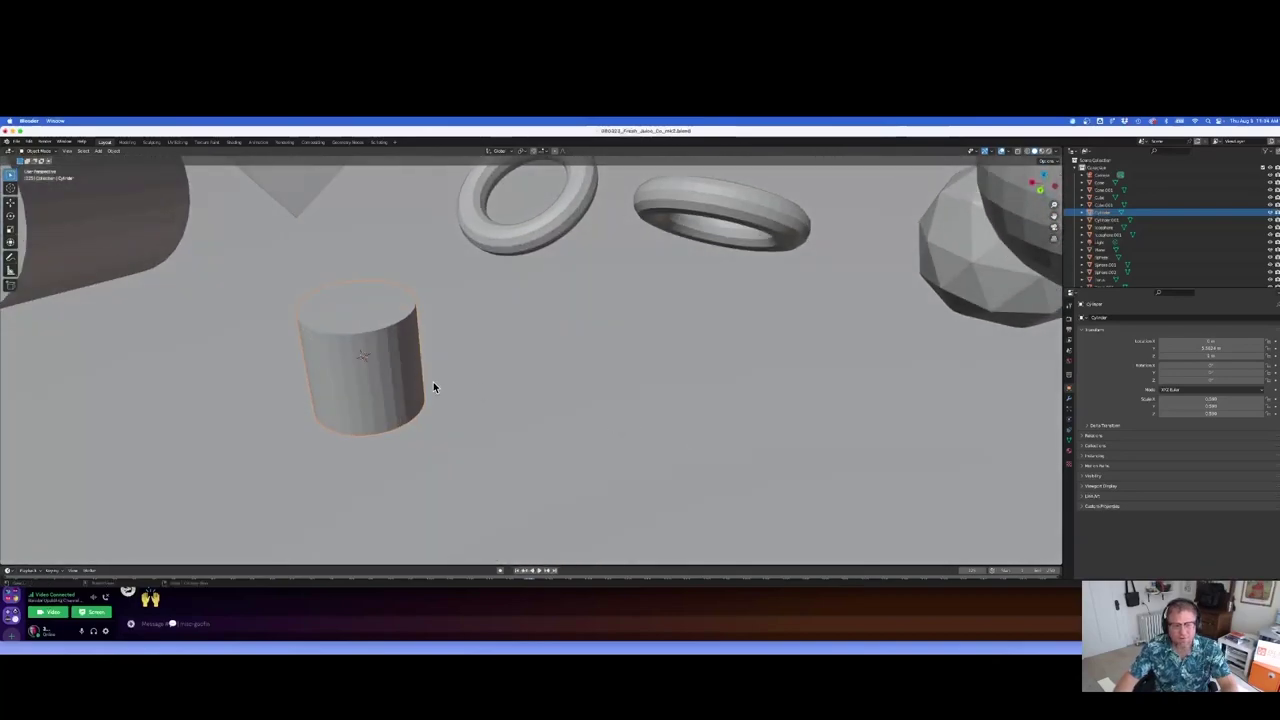
- In Edit Mode, select the small cylinder's top face and bring up the Snap pie
key("Tab")
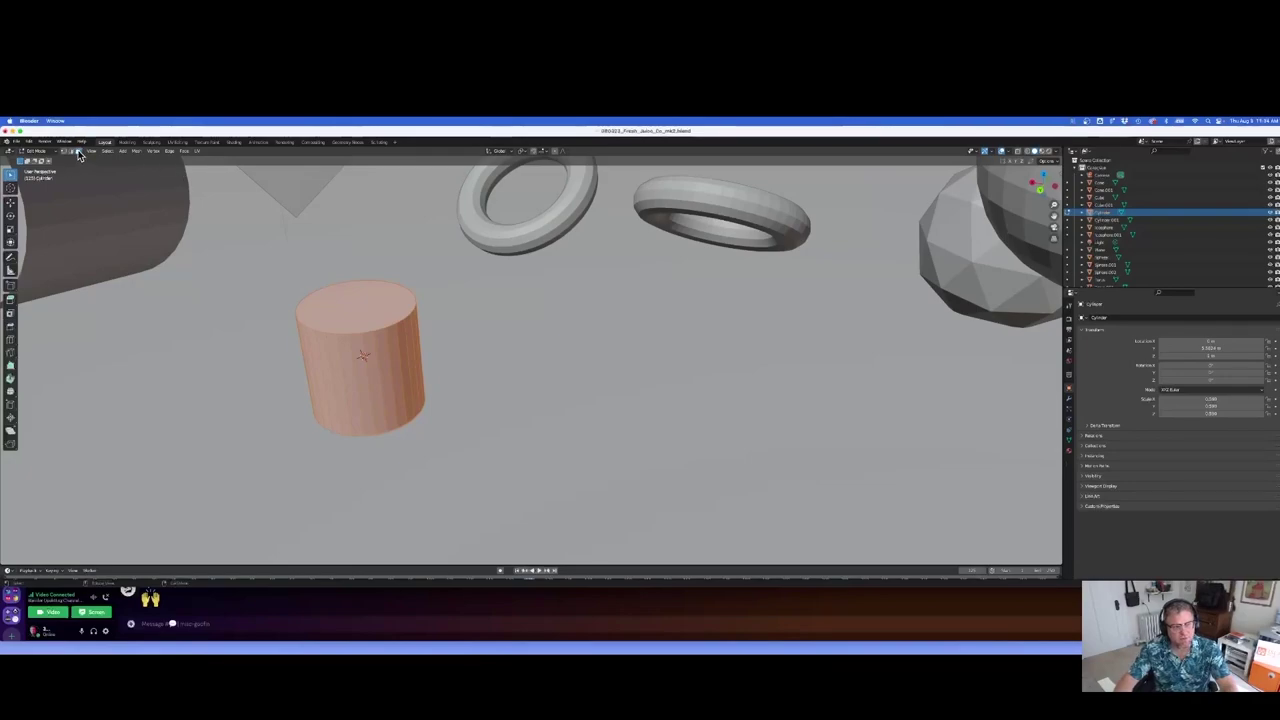
left_click(356, 305)
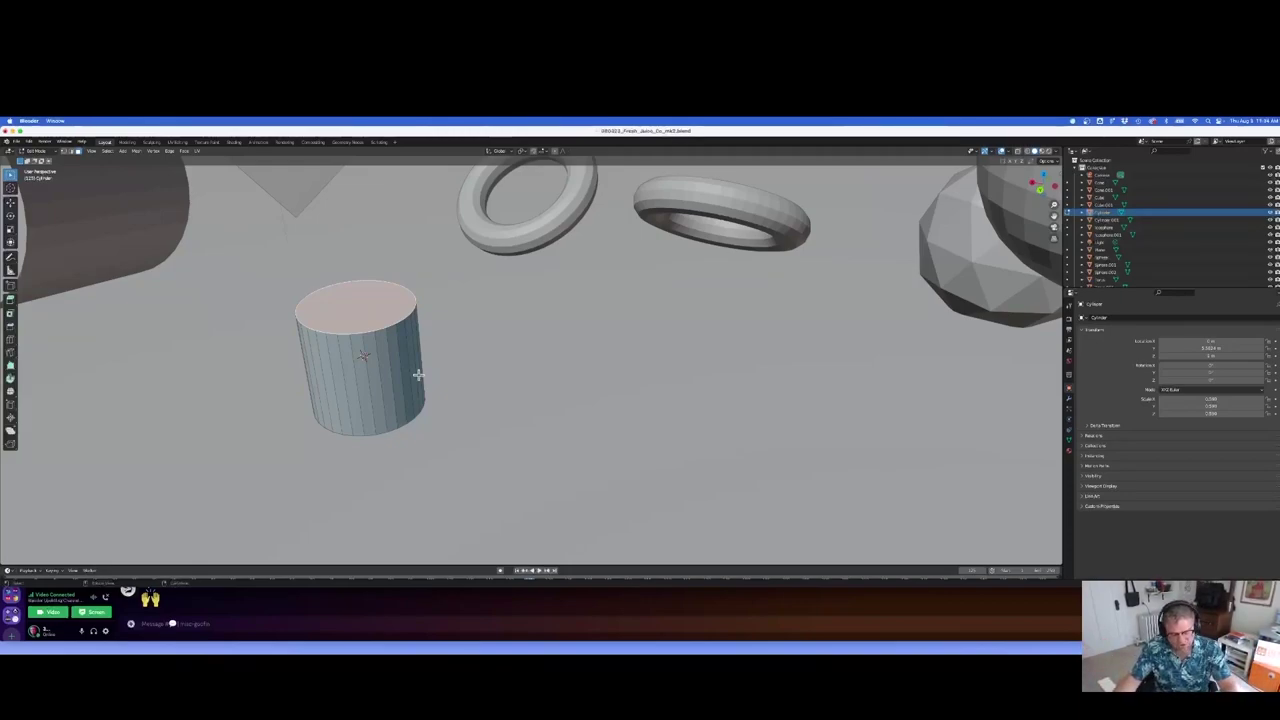
key("shift+s")
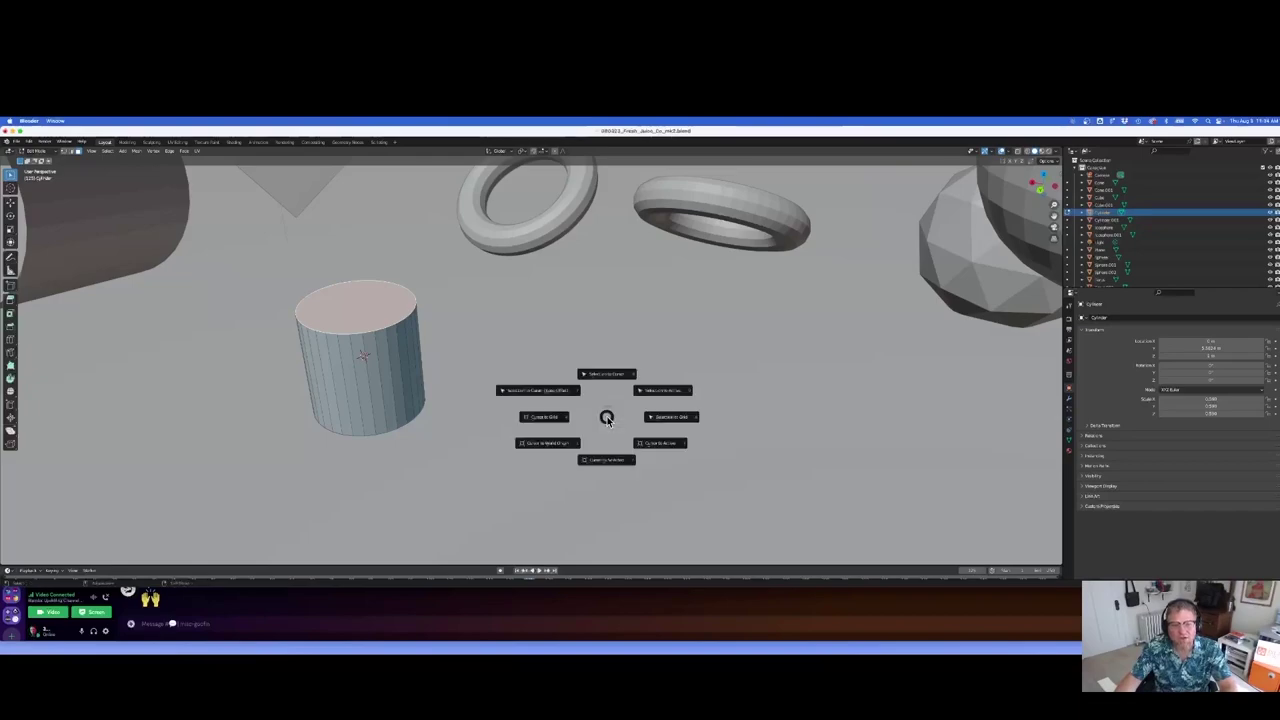
- Snap the 3D cursor to the top face's centre and return to Object Mode
left_click(605, 460)
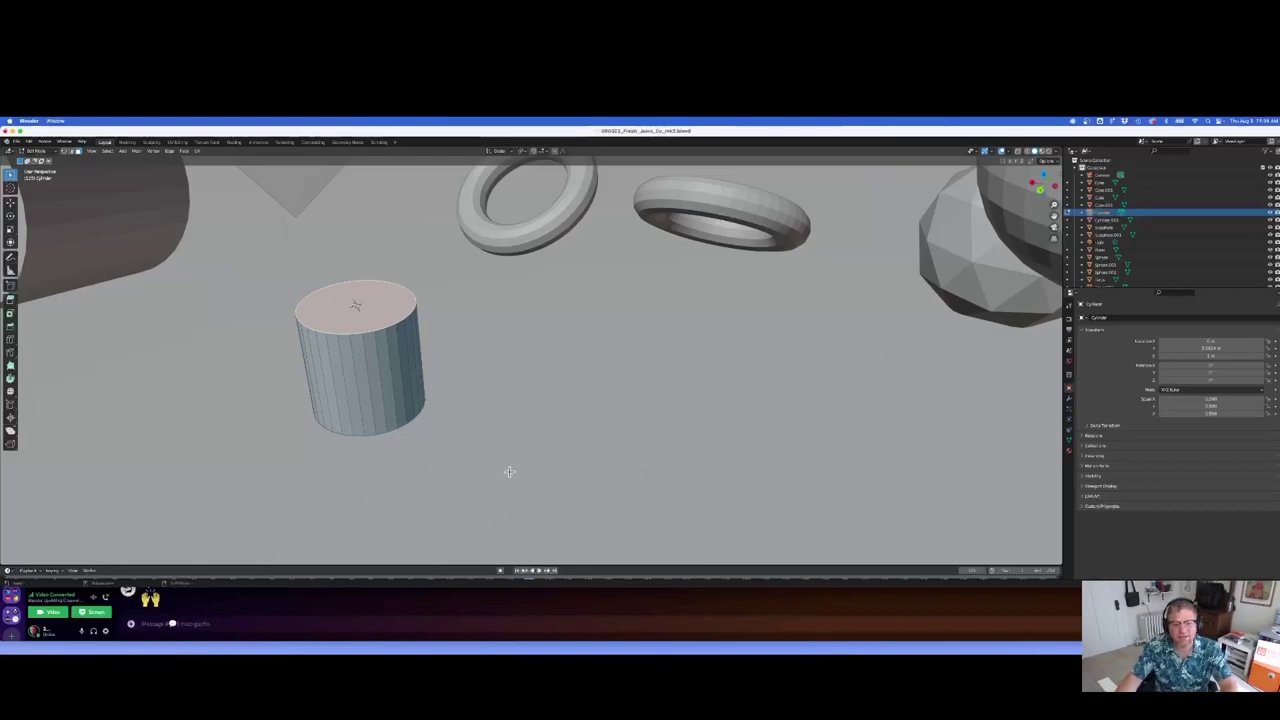
mouse_move(509, 471)
middle_mouse_down()
mouse_move(543, 471)
mouse_move(524, 481)
middle_mouse_up()
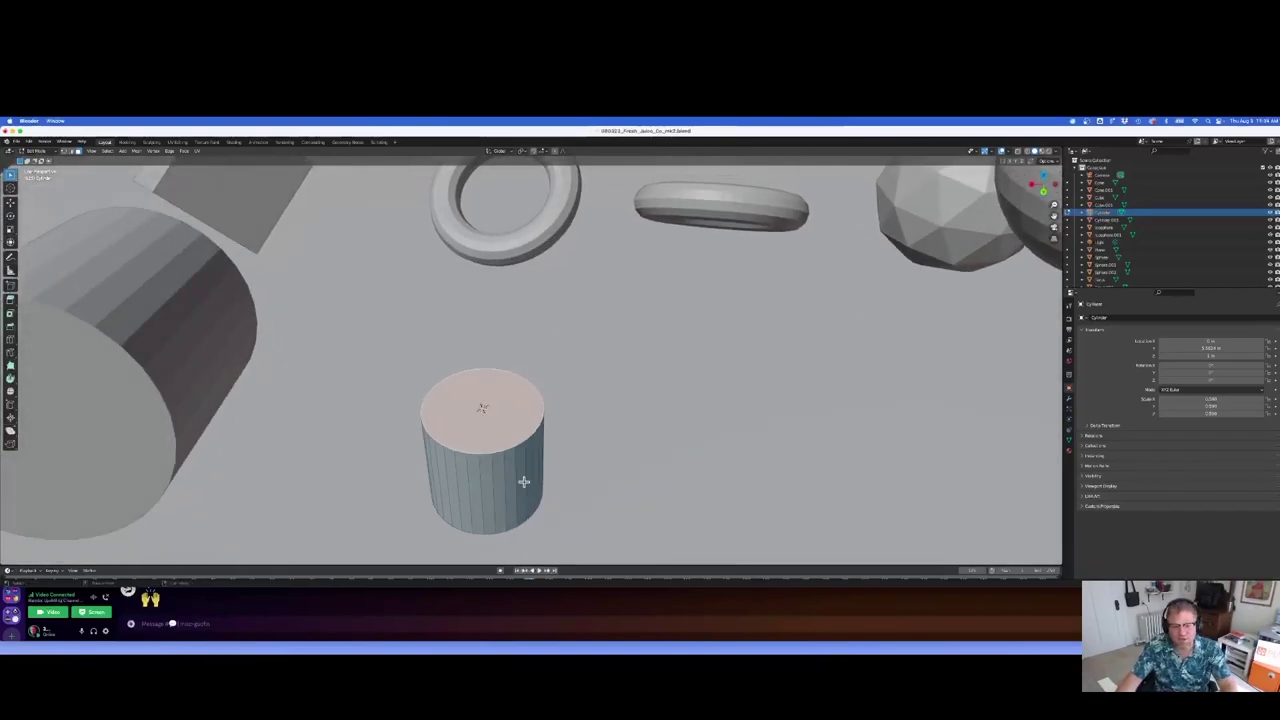
key("Tab")
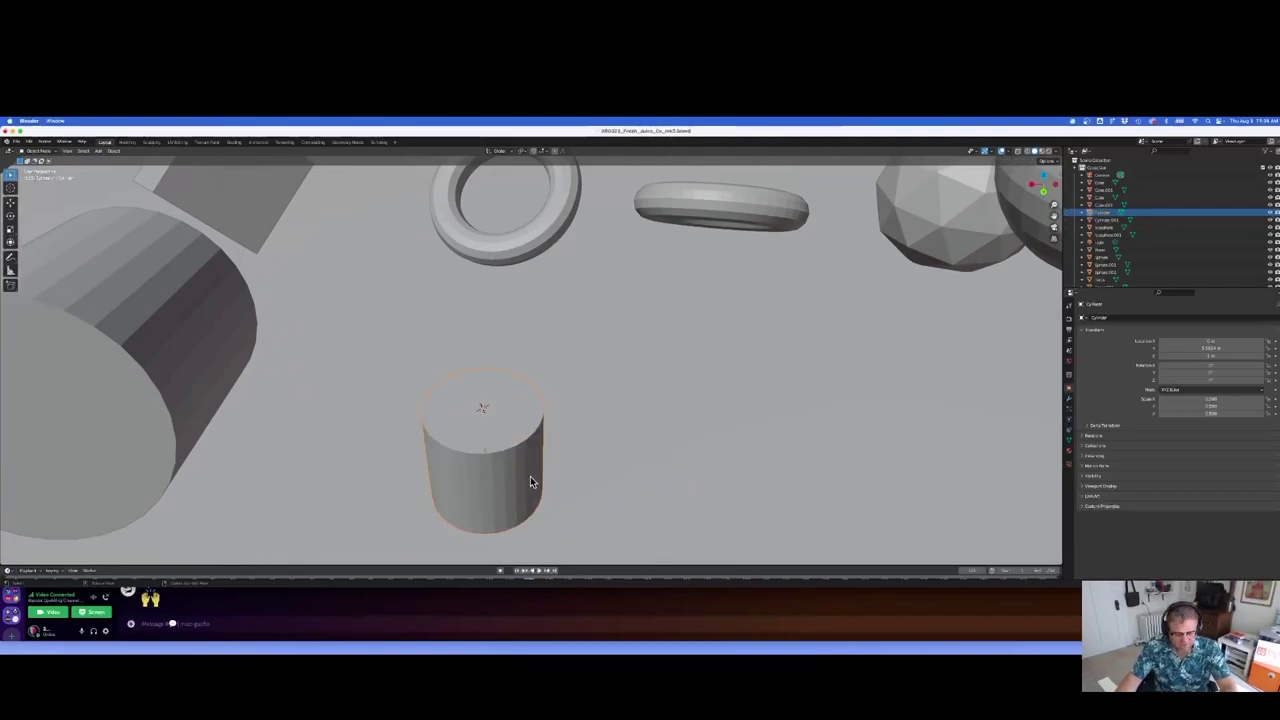
middle_click_drag(530, 476, 523, 472)
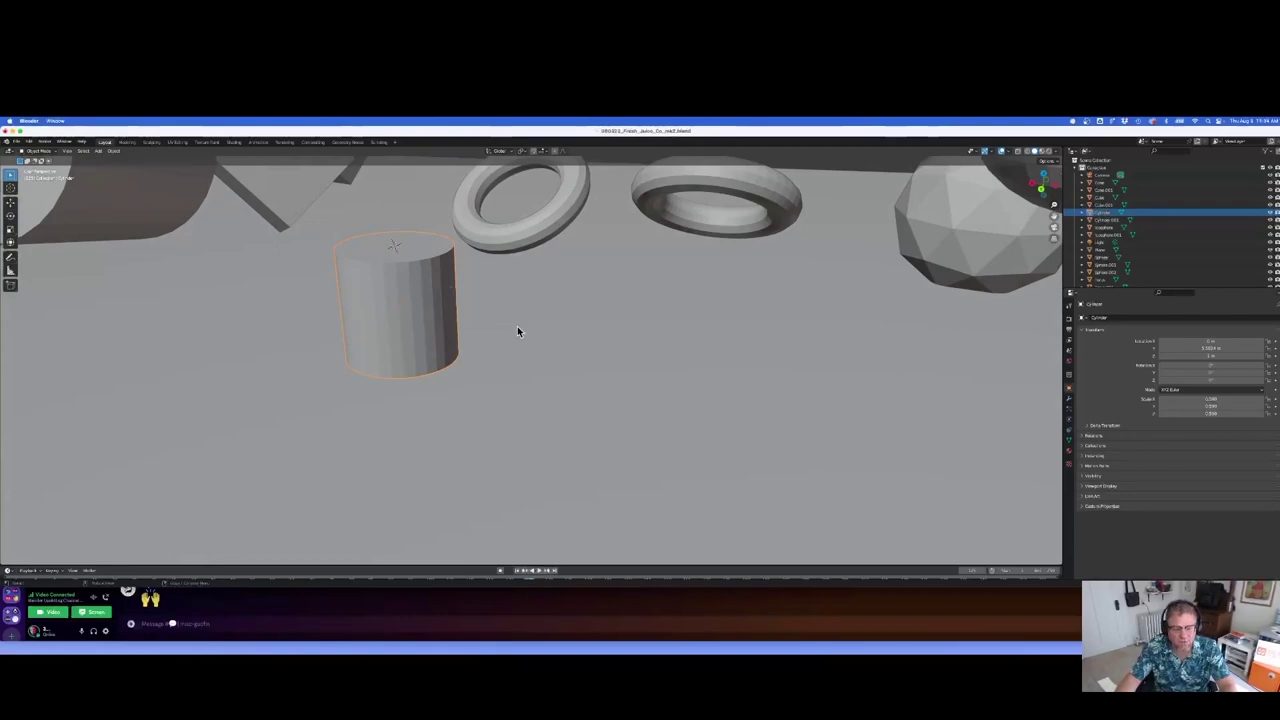
- Add a Suzanne monkey head at the 3D cursor
key("shift+a")
mouse_move(532, 334)
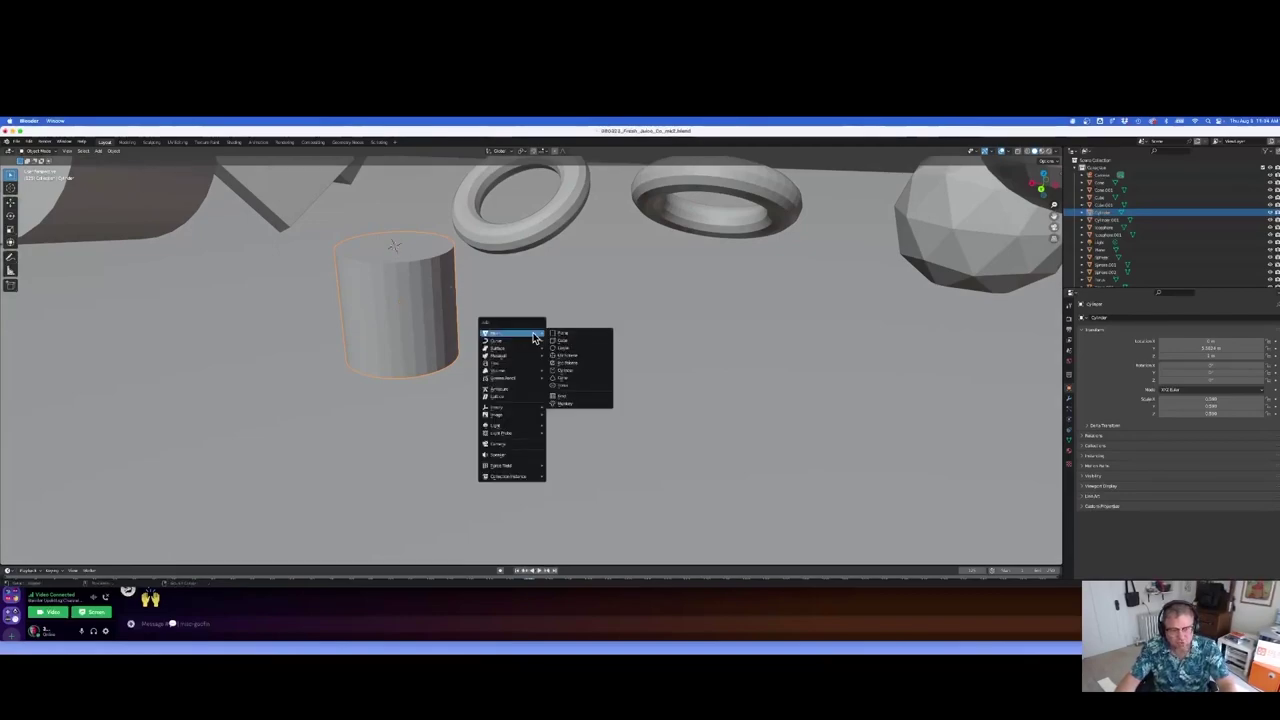
left_click(569, 404)
middle_click_drag(569, 409, 640, 405)
scroll(619, 428, "down", 5)
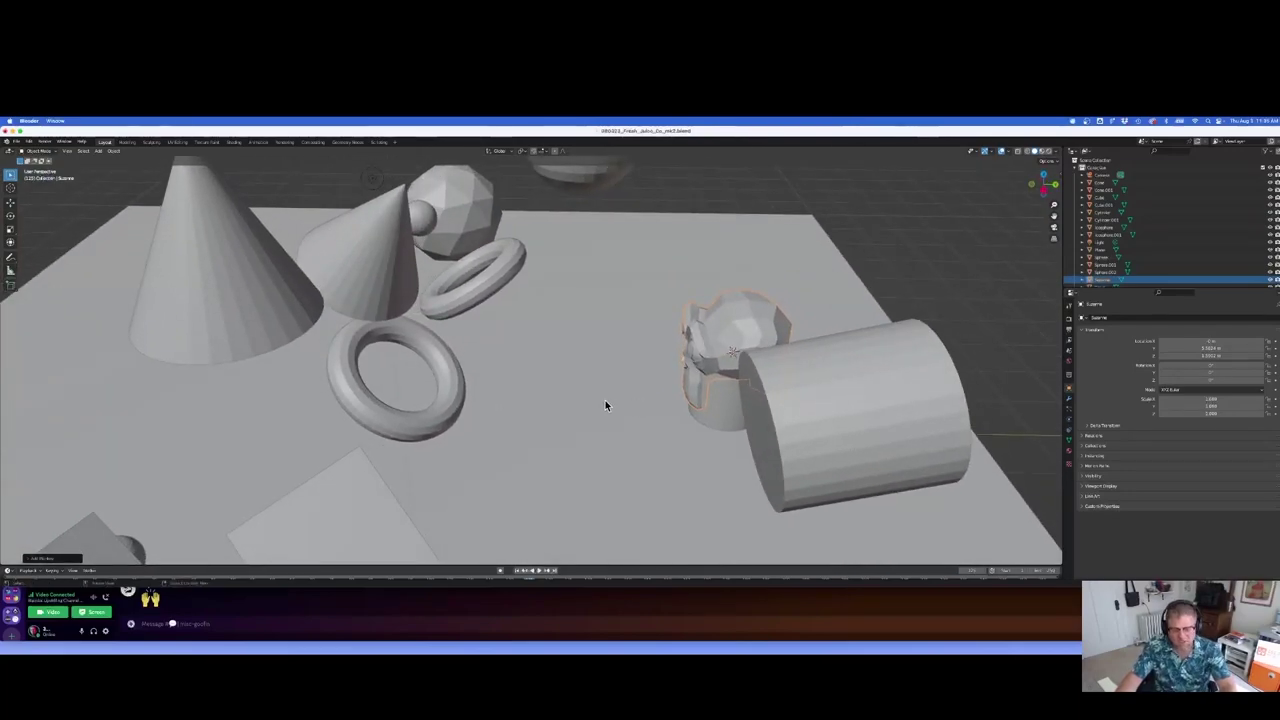
- Scale the monkey head down and move it along Z to sit on the cylinder
key("s")
left_click(686, 358)
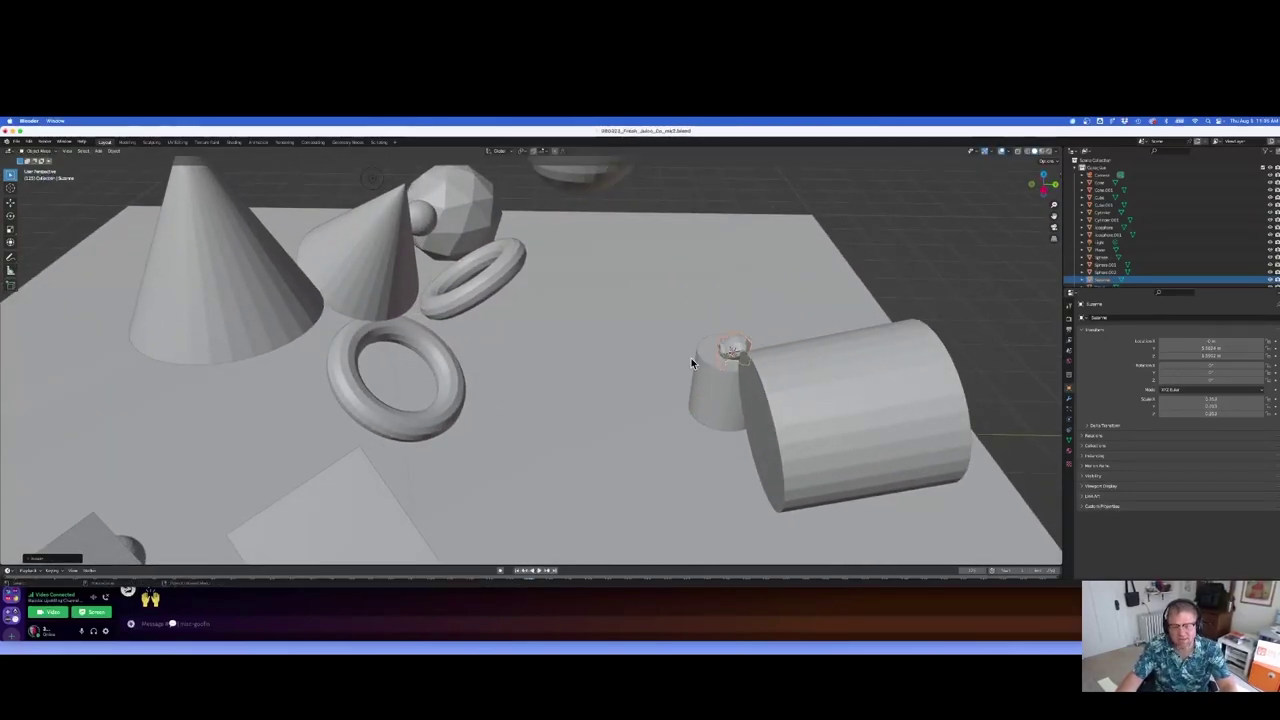
key("g")
key("z")
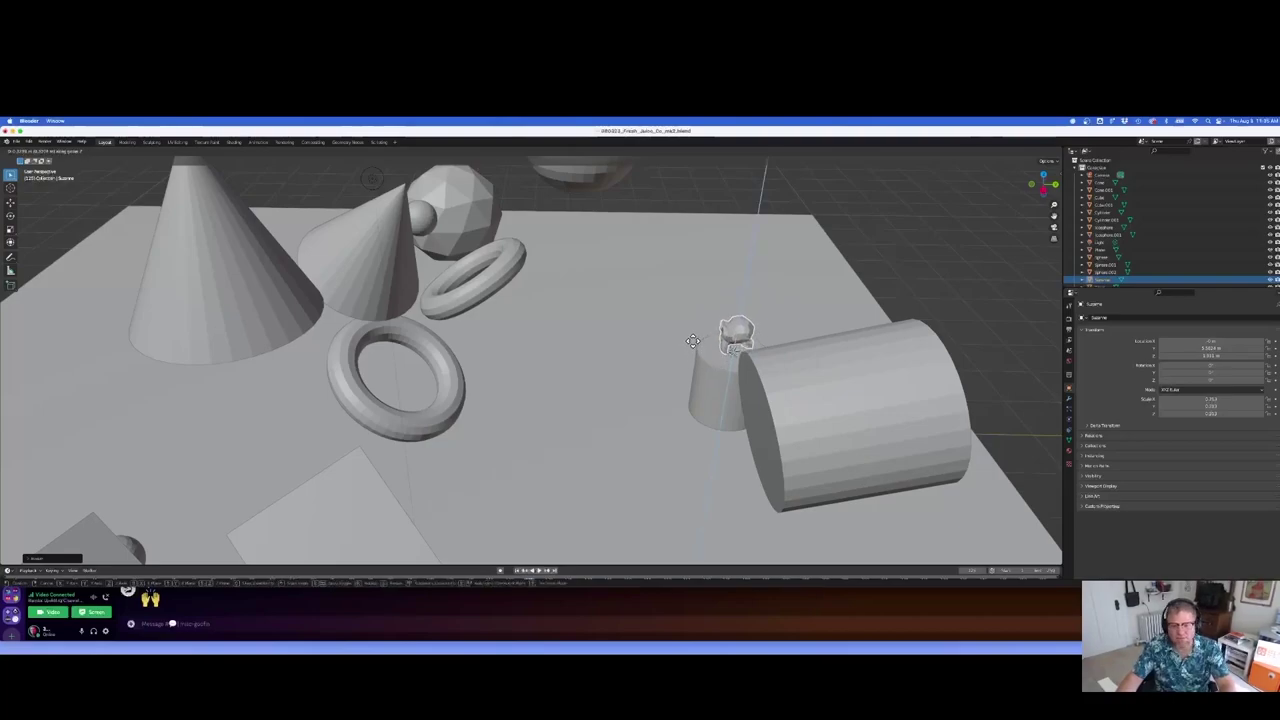
left_click(664, 367)
middle_click_drag(664, 367, 409, 351)
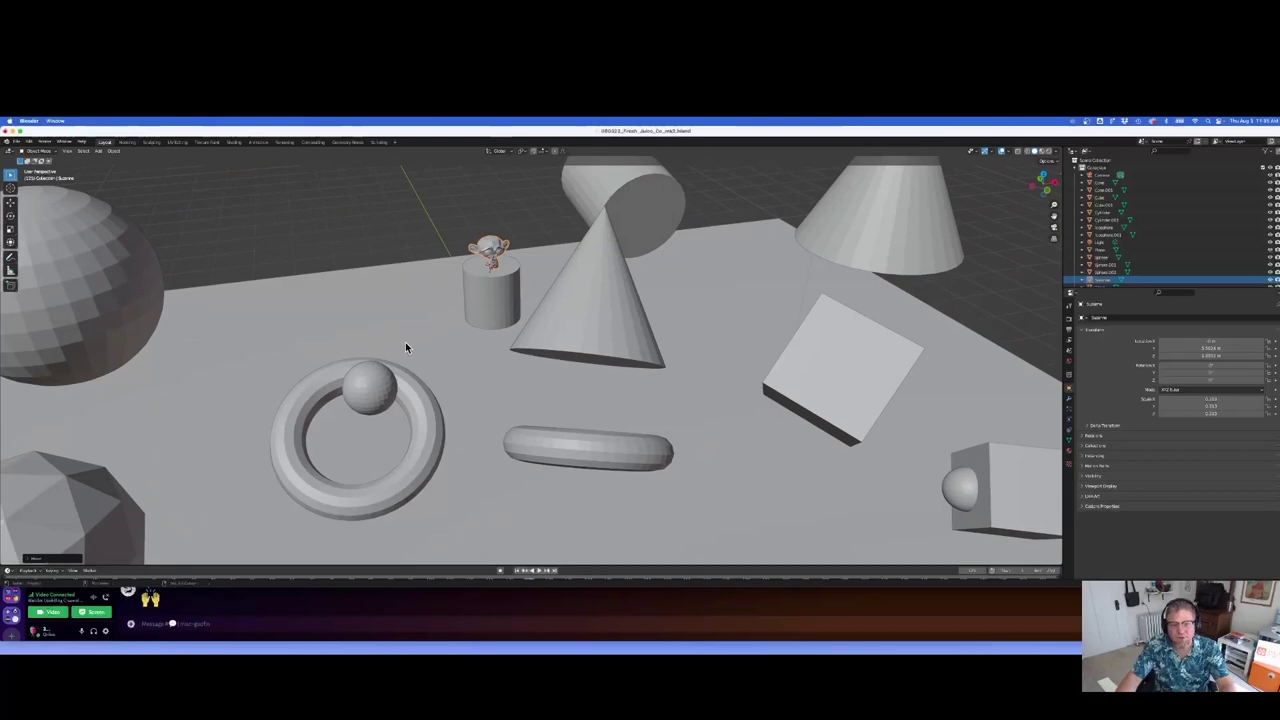
- Zoom out to the whole scene and select the tilted cube
scroll(464, 336, "up", 3)
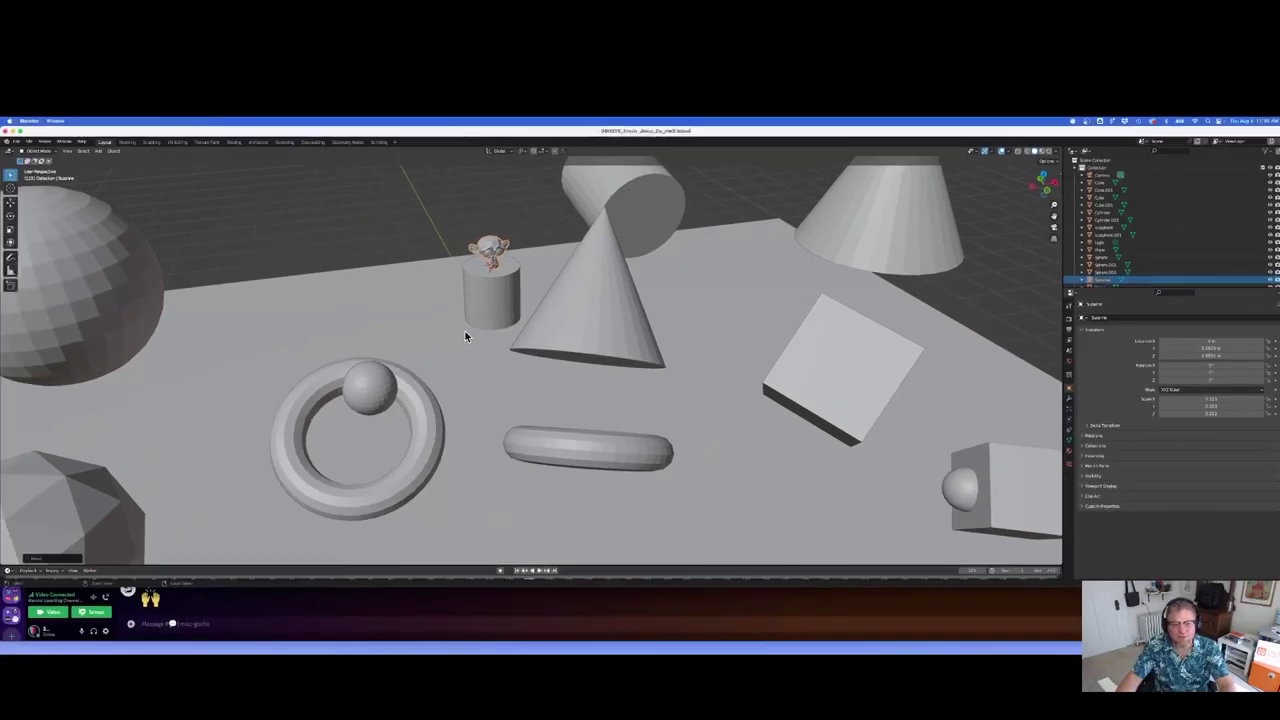
scroll(465, 336, "down", 8)
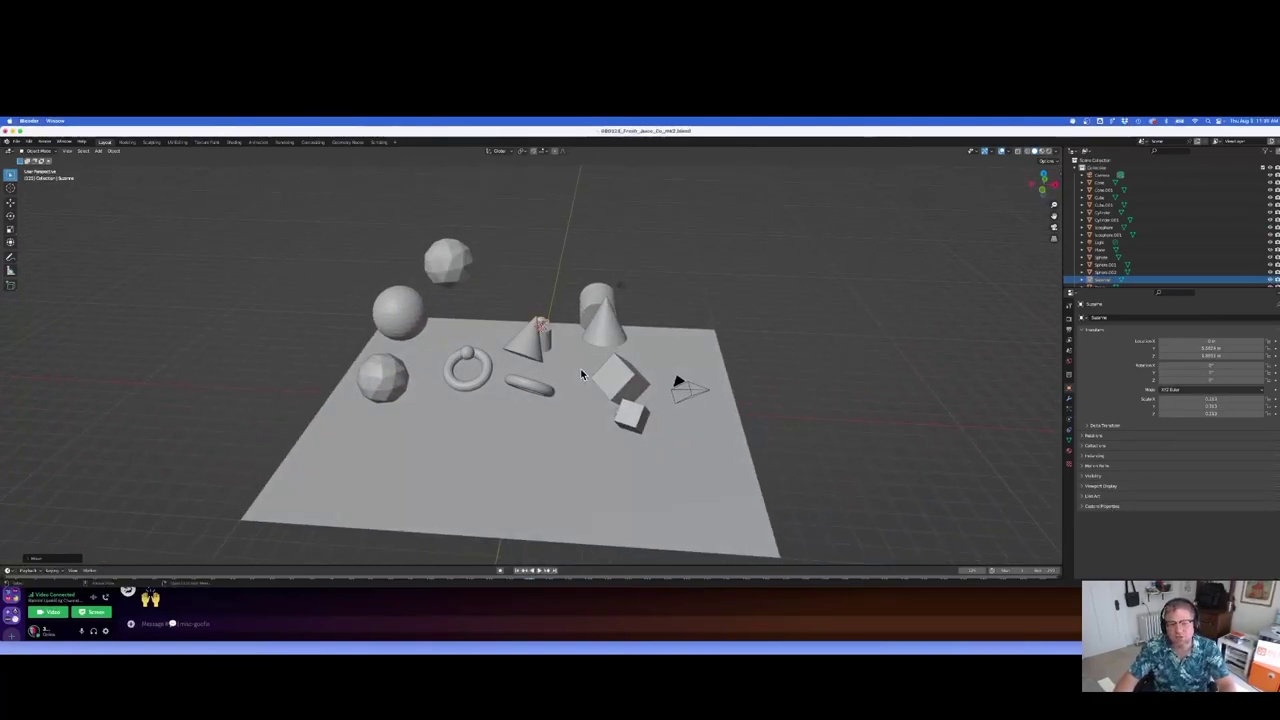
middle_click_drag(581, 371, 557, 408)
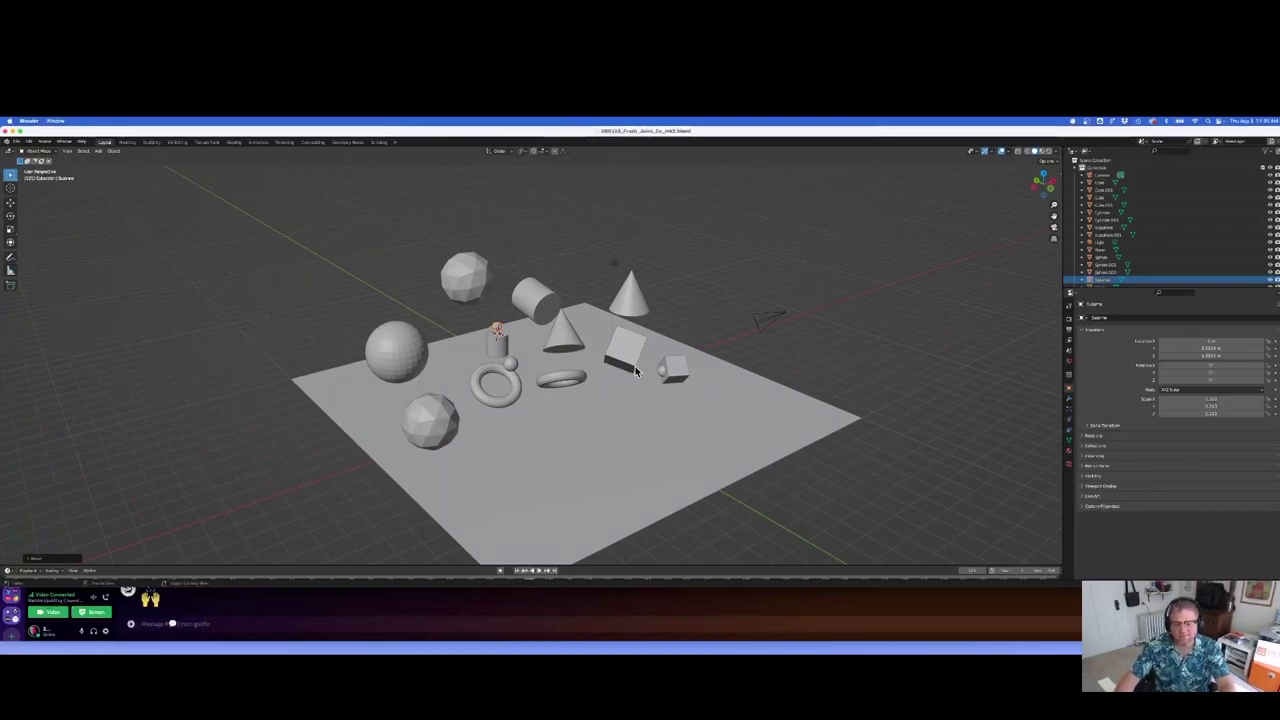
left_click(622, 357)
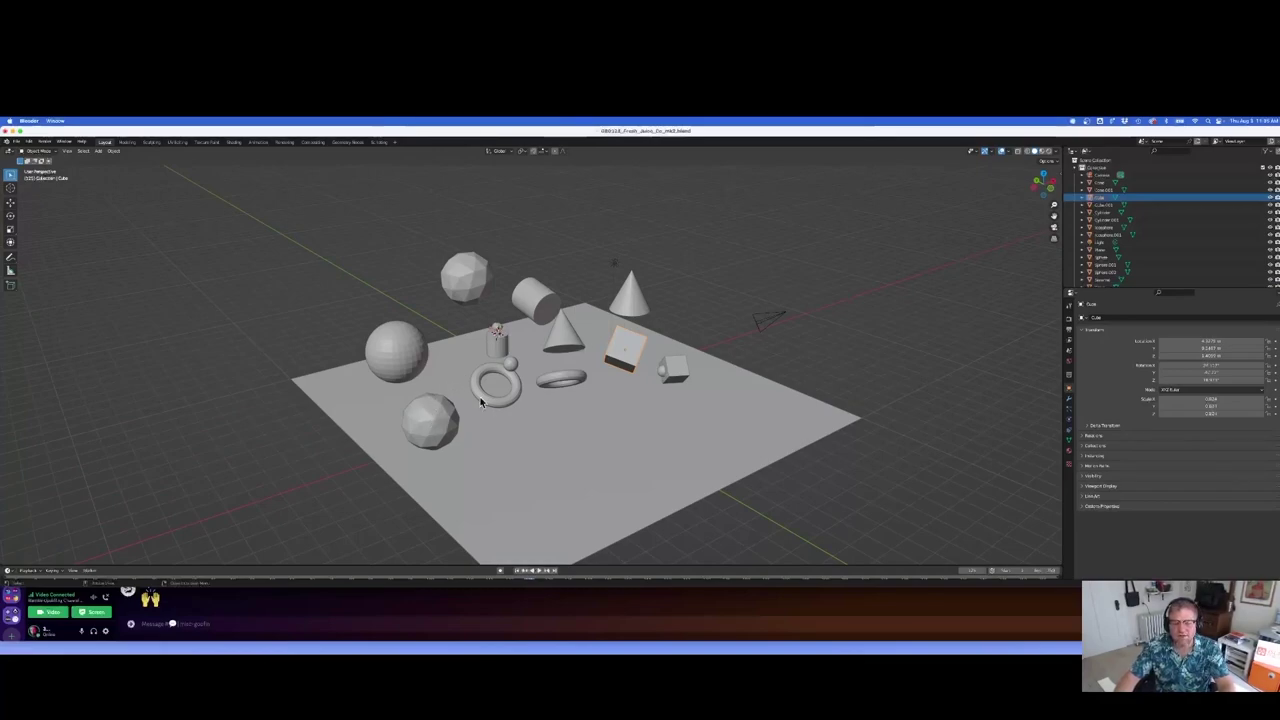
- Snap the 3D cursor to the front-left icosphere
left_click(425, 430)
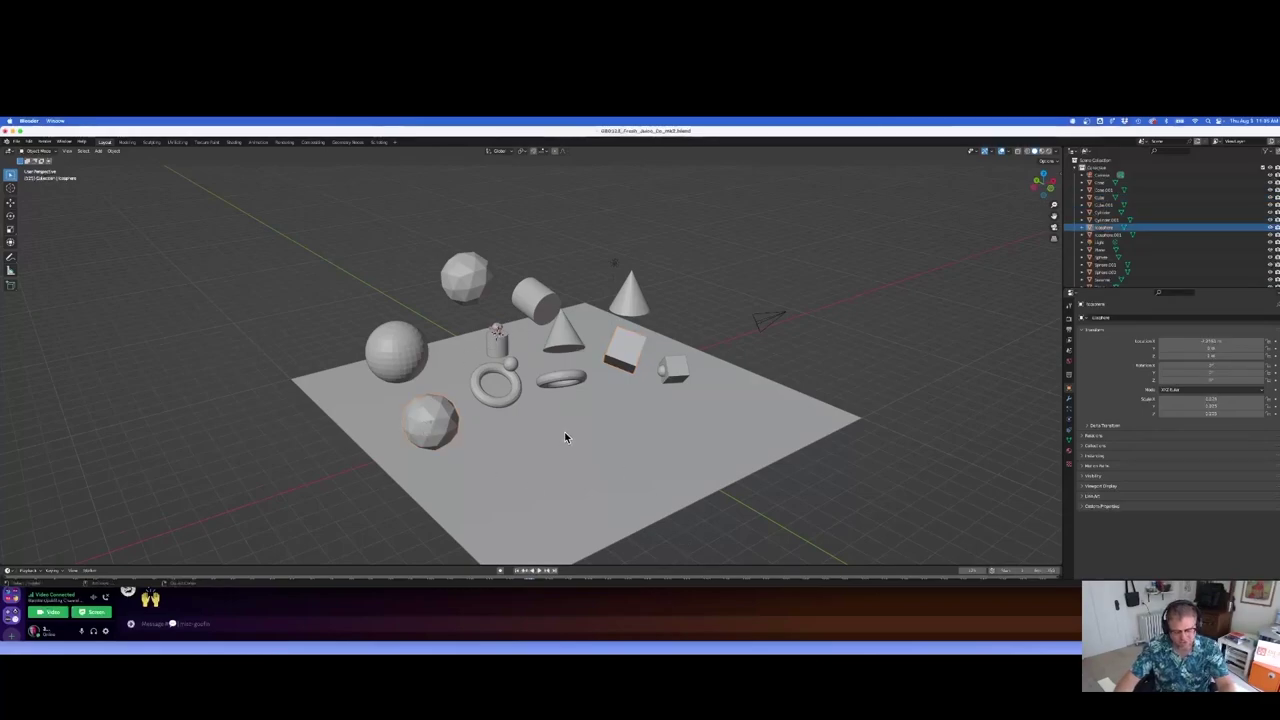
key("shift+s")
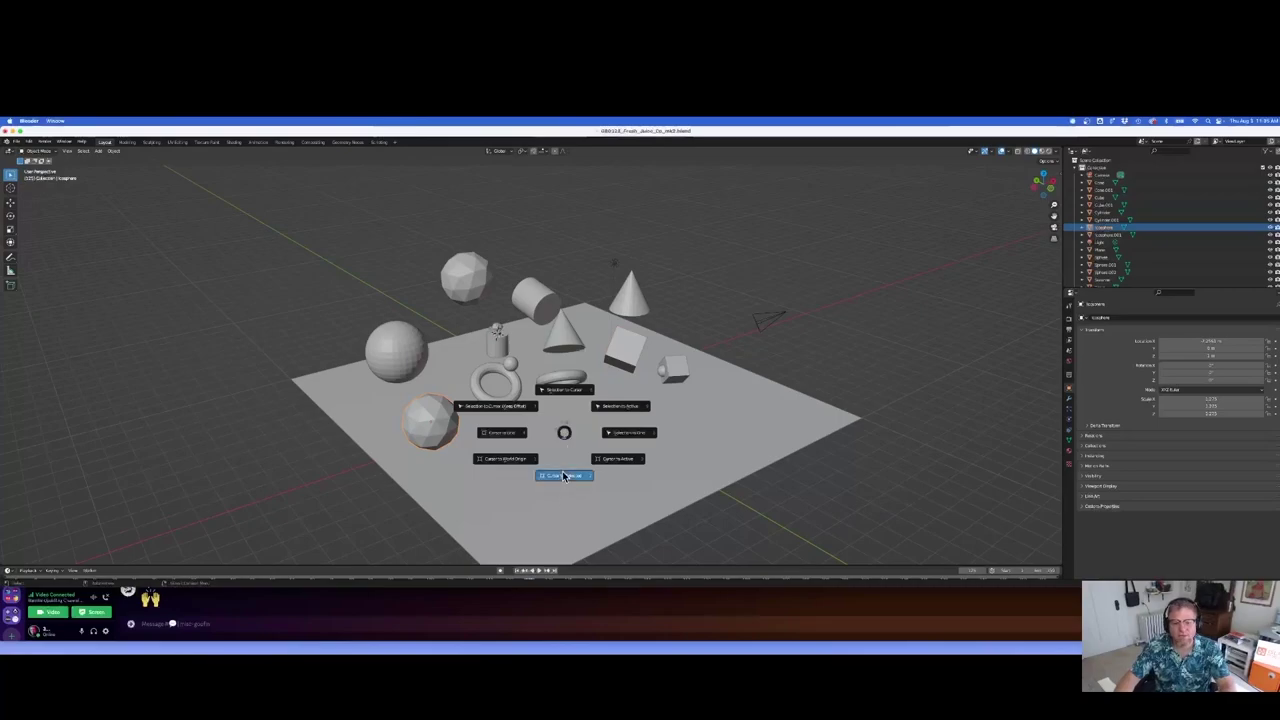
left_click(564, 475)
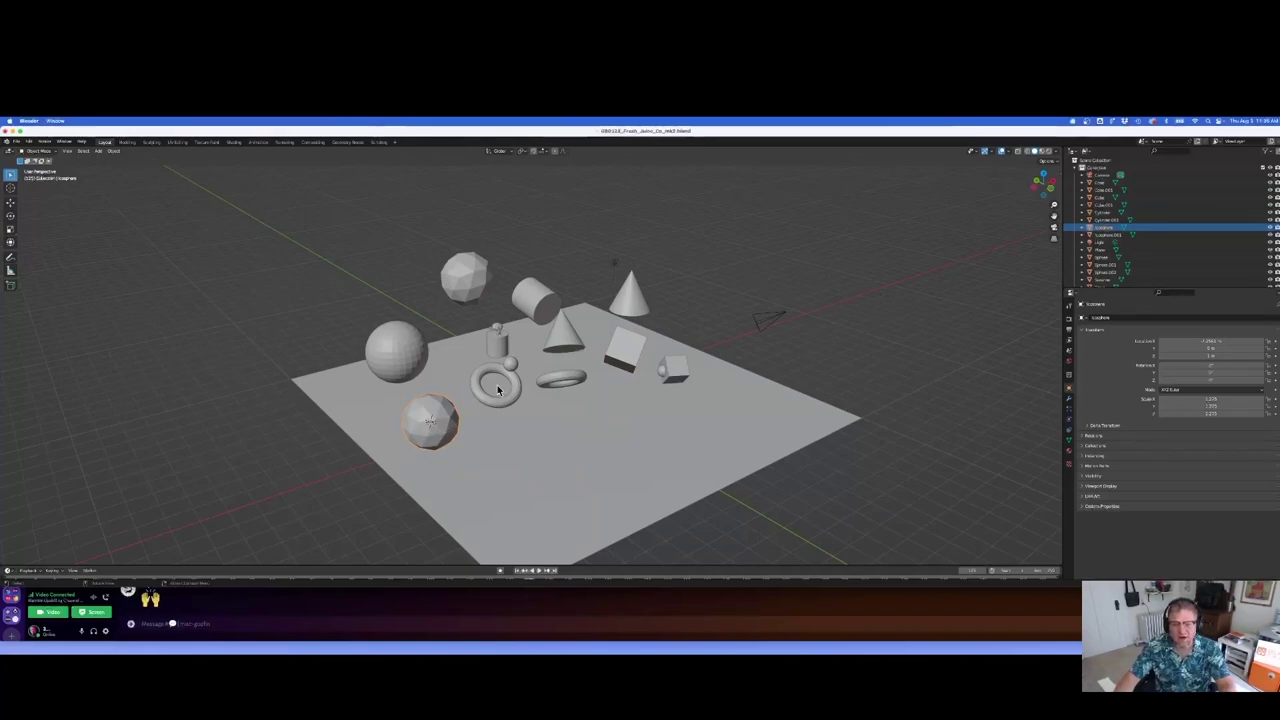
- Snap the cube to the cursor inside the icosphere and scale it up until its corners poke out
left_click(637, 357)
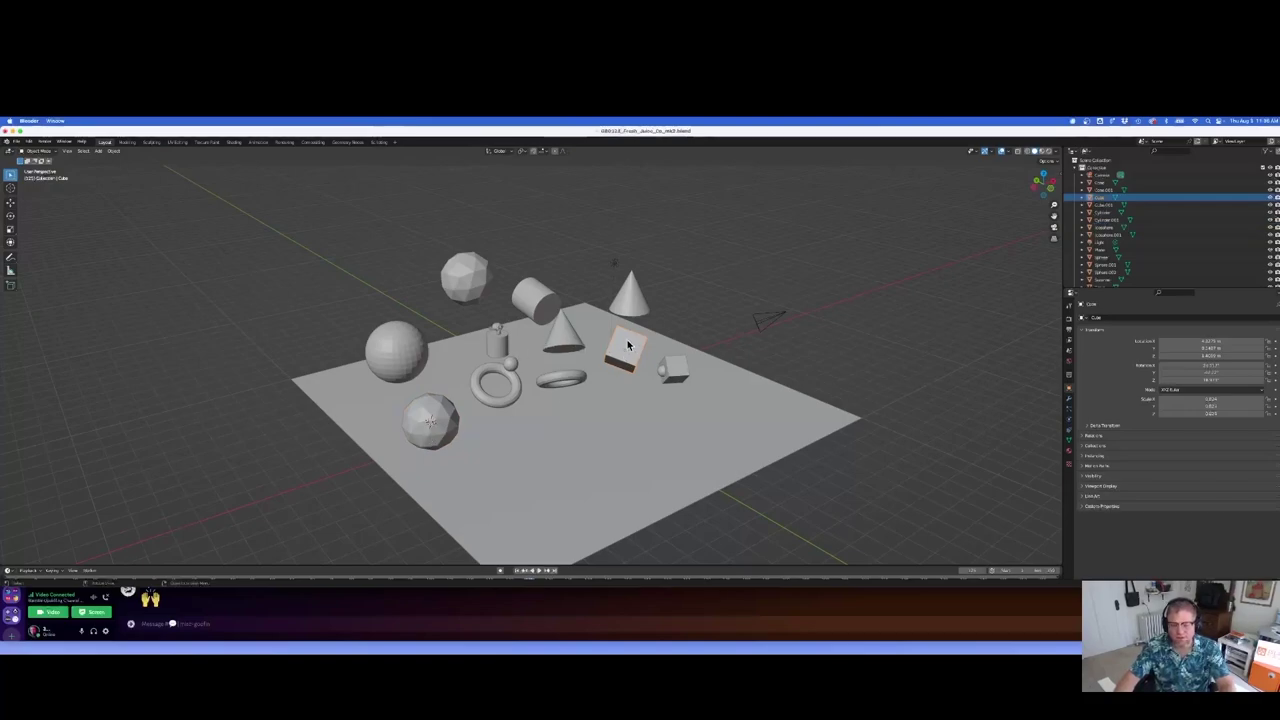
key("shift+s")
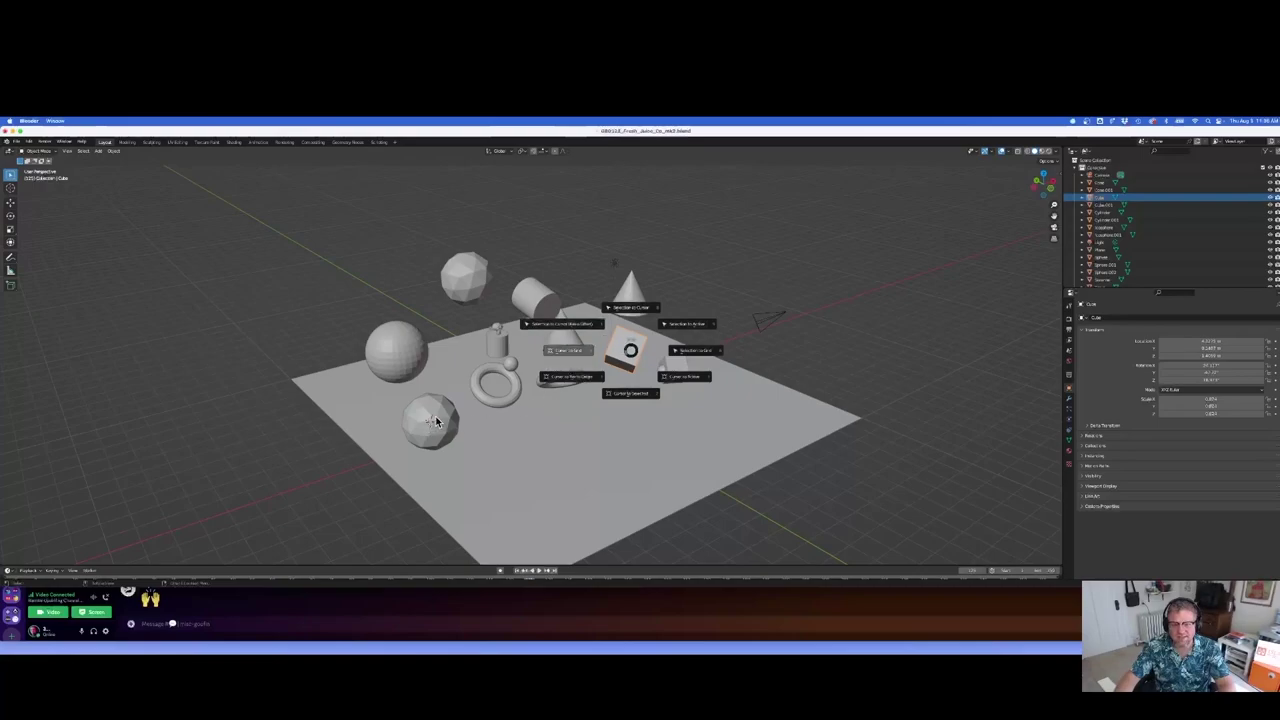
left_click(629, 310)
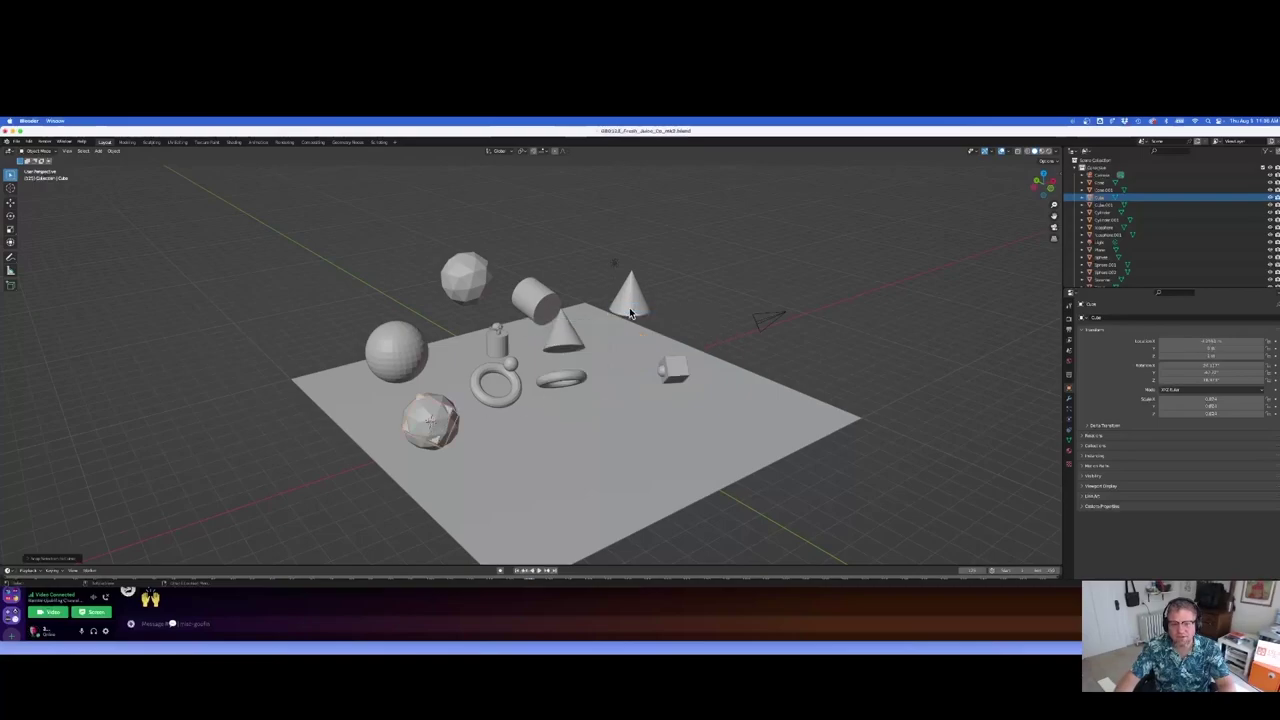
key("s")
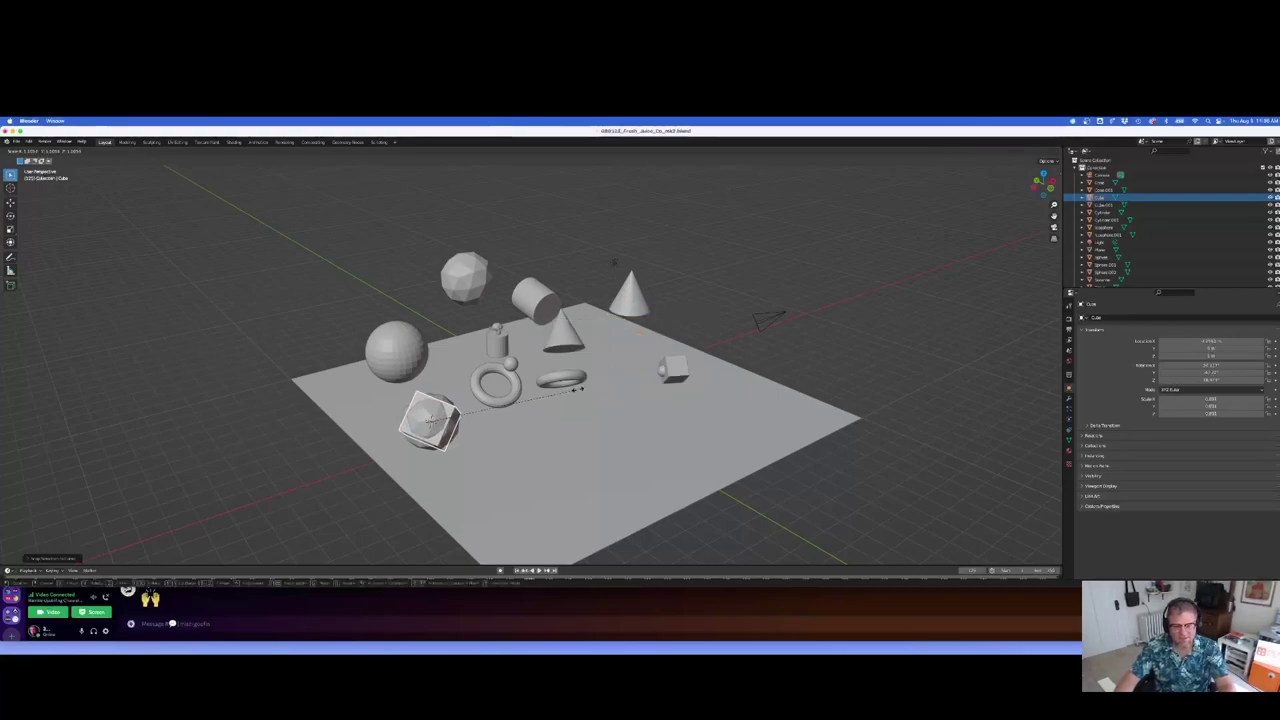
left_click(577, 390)
middle_click_drag(580, 437, 622, 446)
left_click(691, 427)
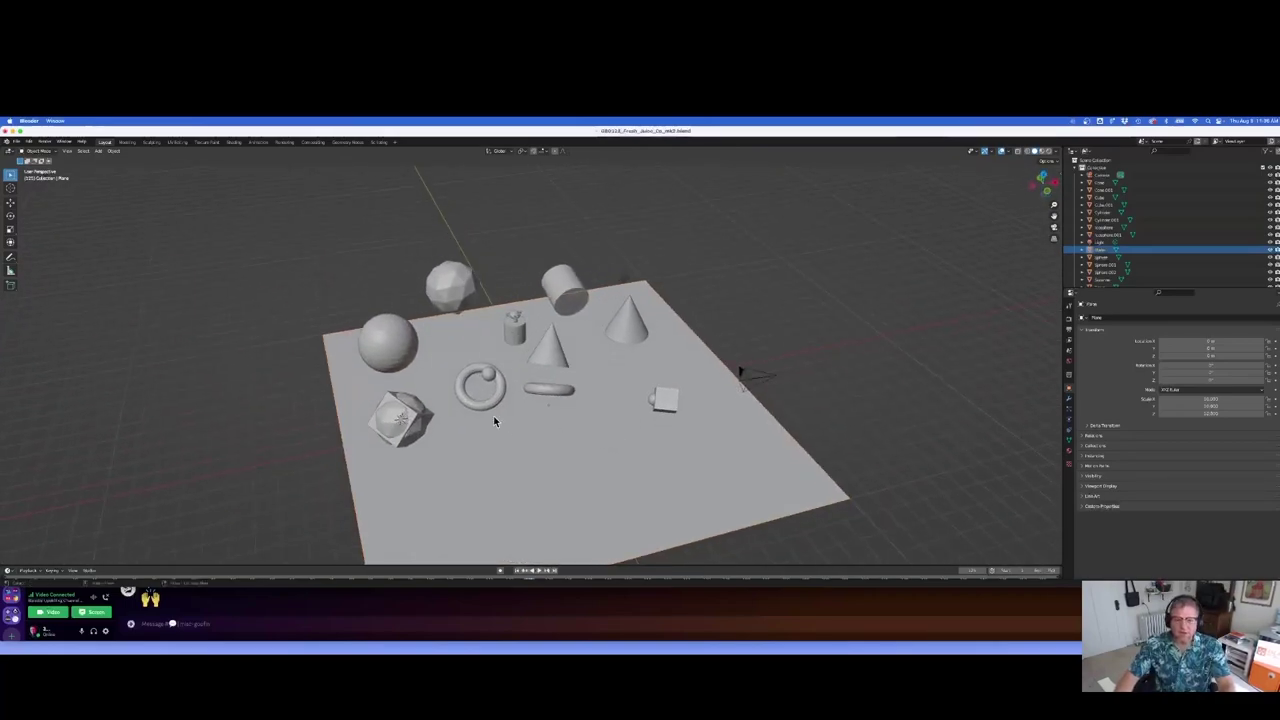
- Reposition the 3D cursor and select the back-right cone
key("shift+s")
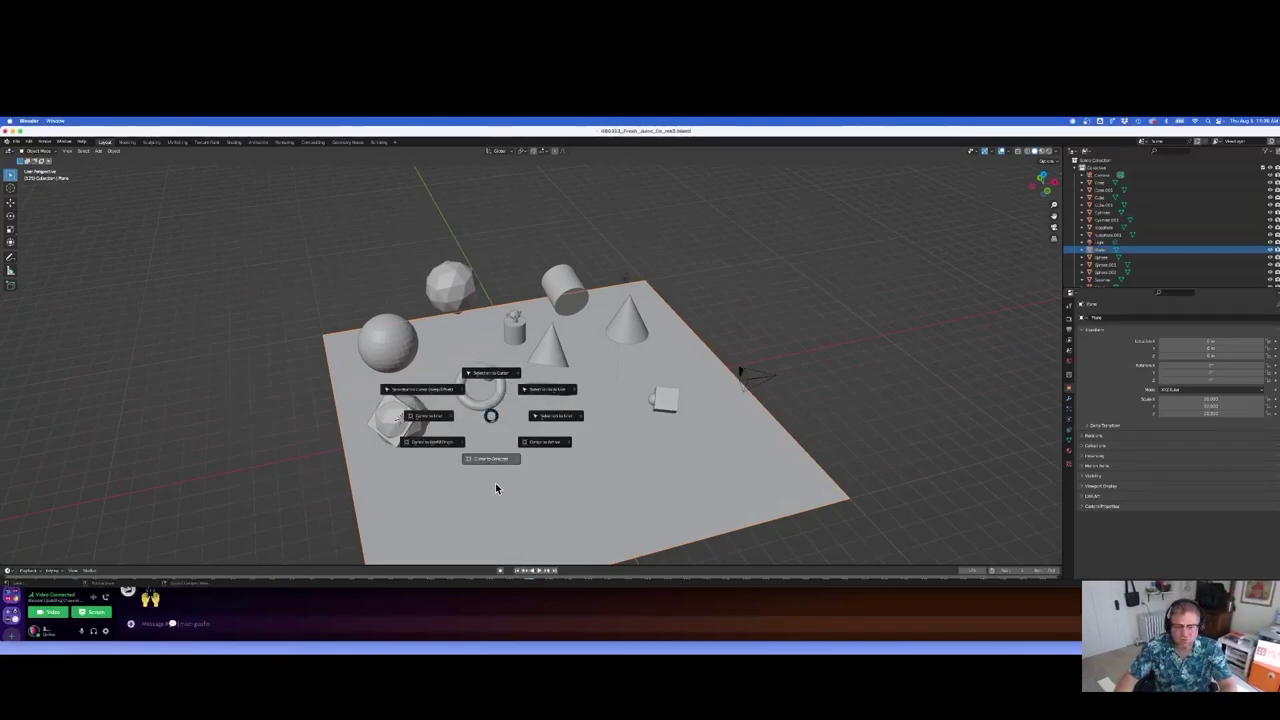
left_click(439, 459)
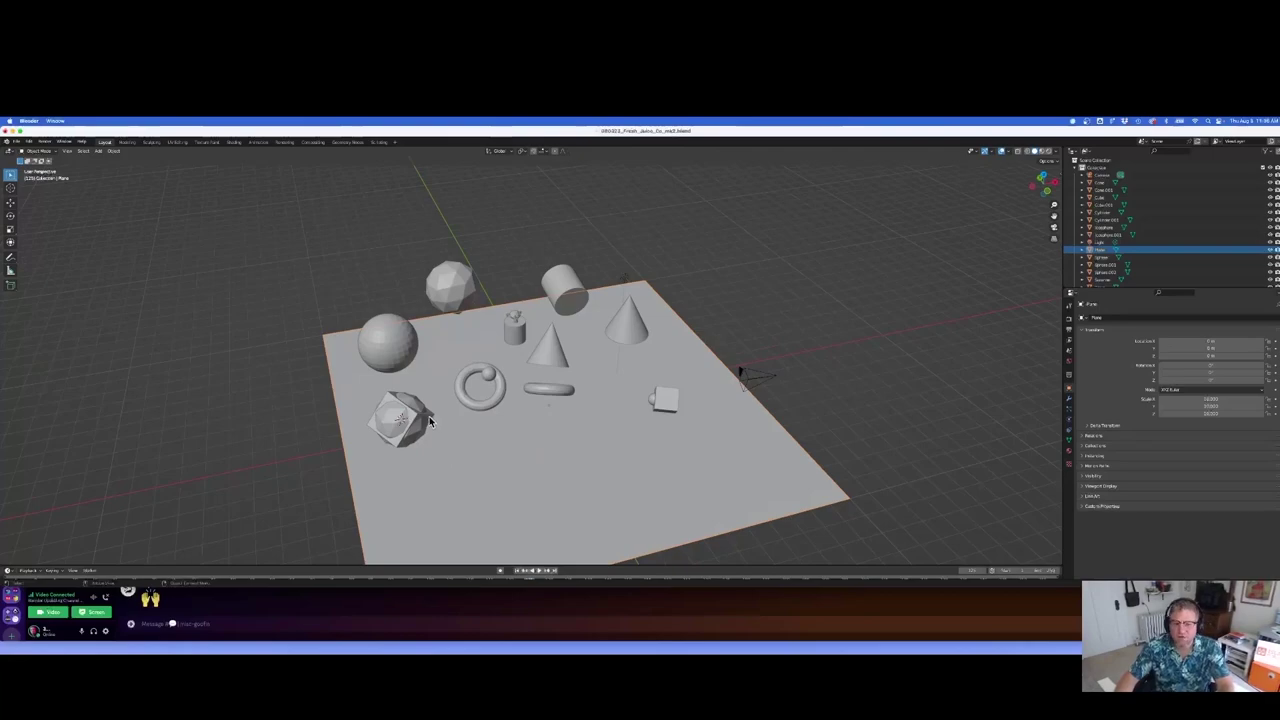
left_click(390, 420)
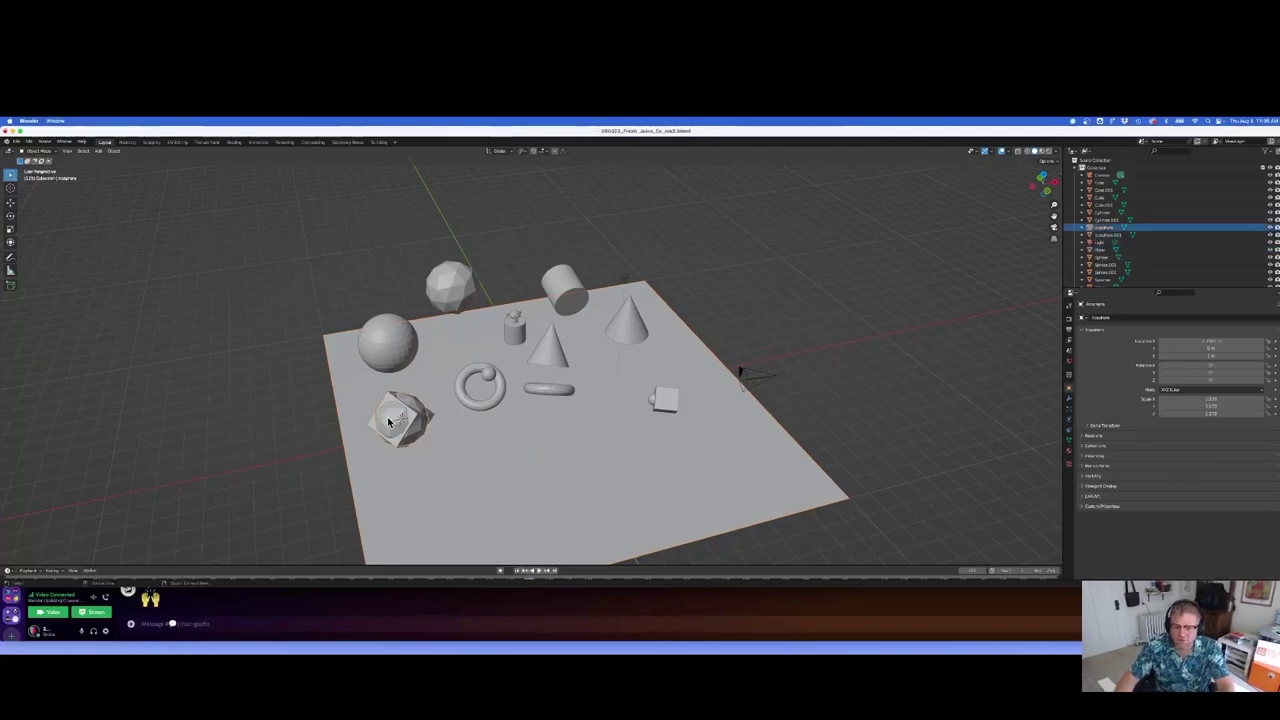
left_click(561, 396)
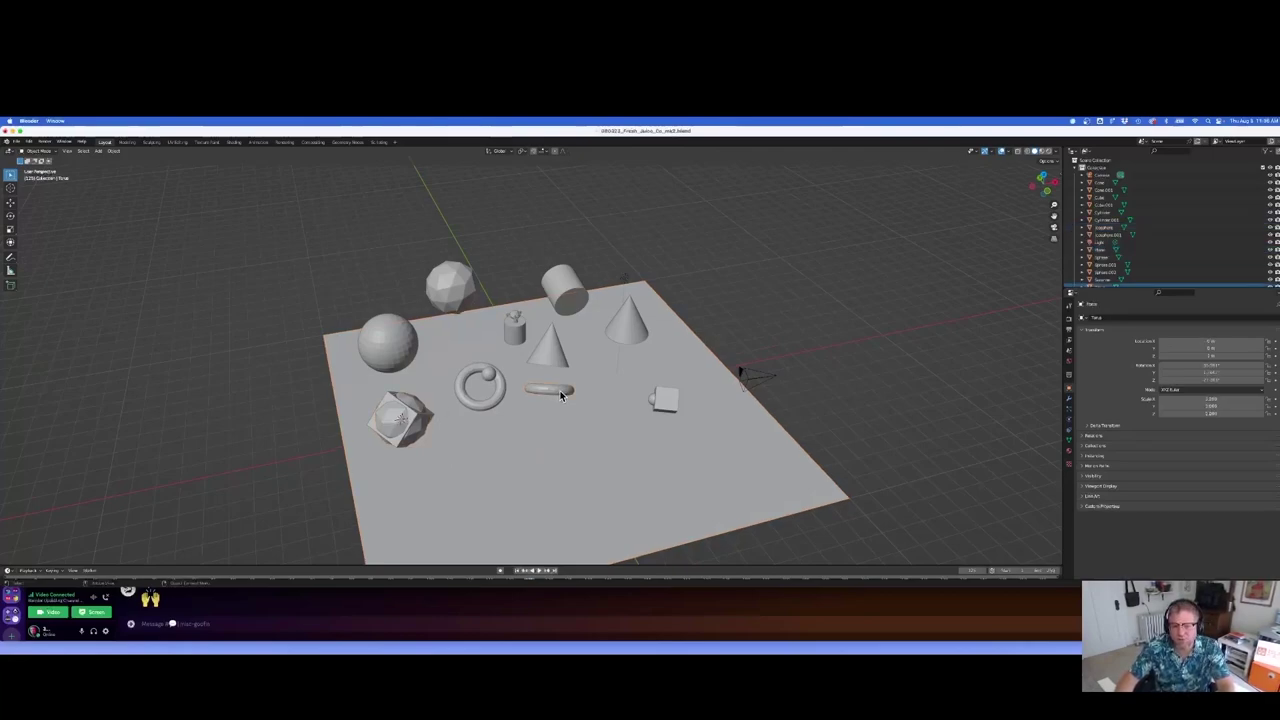
left_click(649, 323)
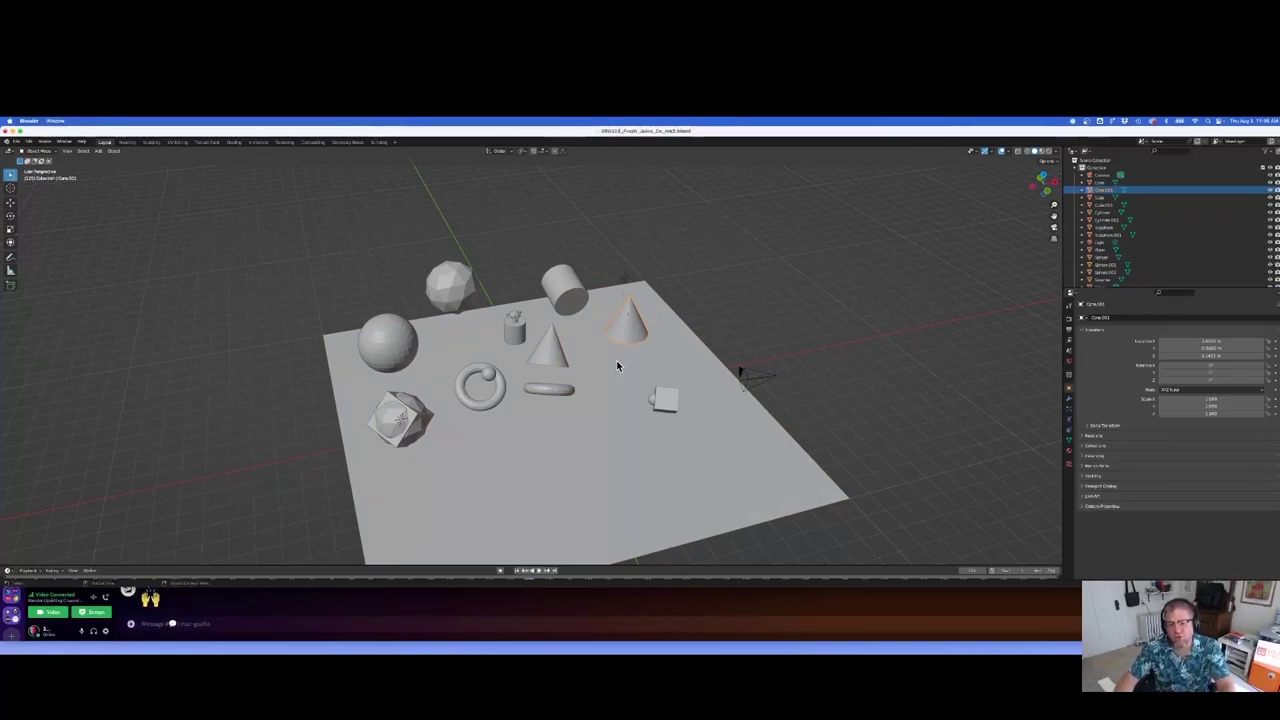
- In Edit Mode, snap the 3D cursor to the cone's tip vertex, then return to Object Mode
key("Tab")
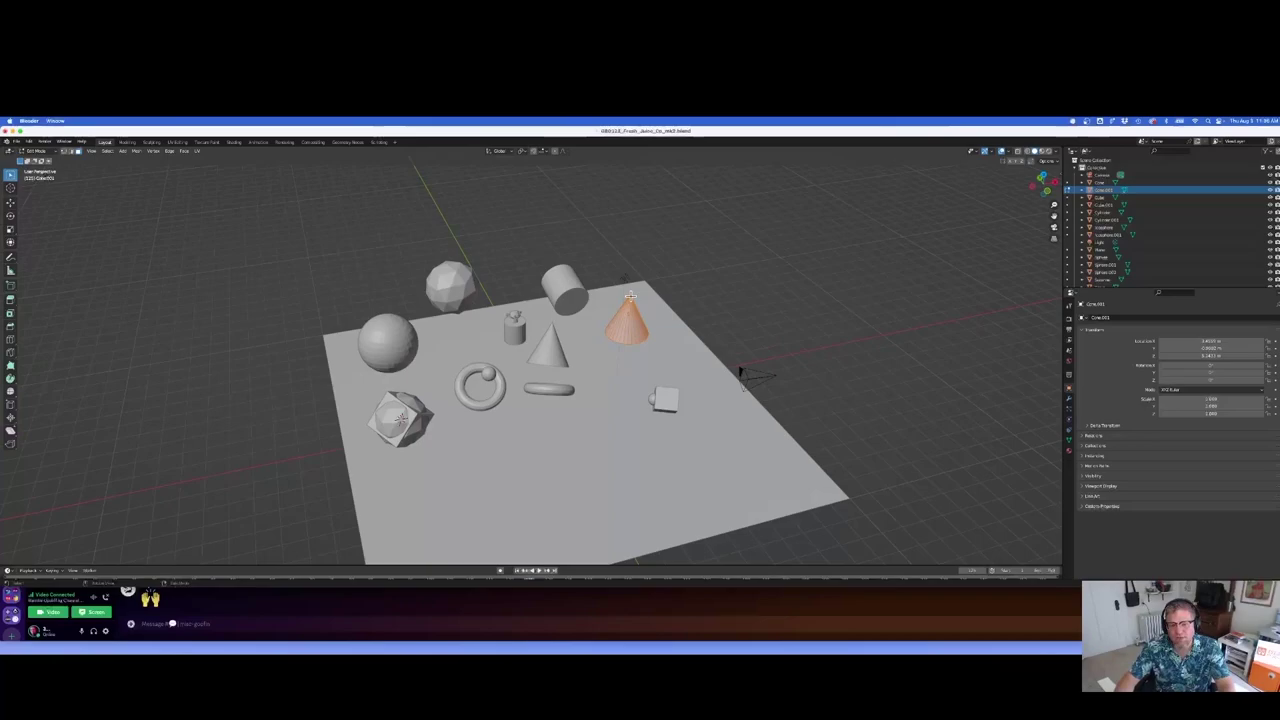
left_click(630, 297)
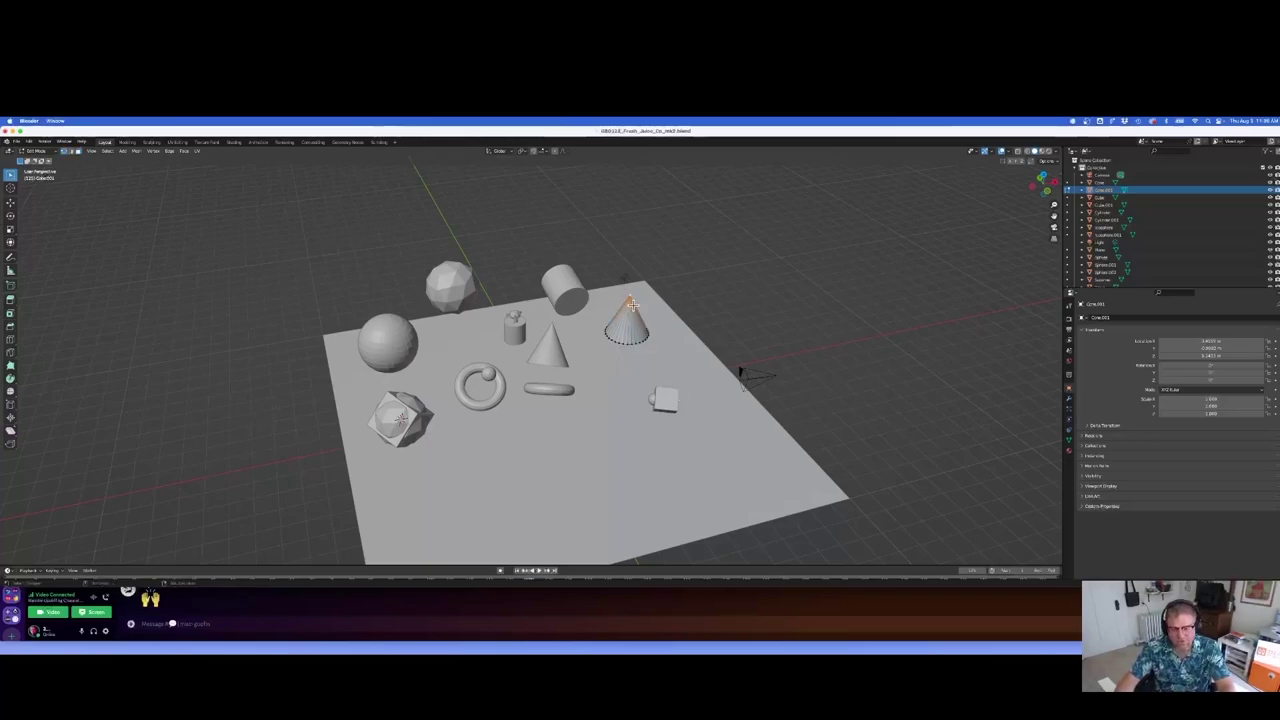
key("shift+s")
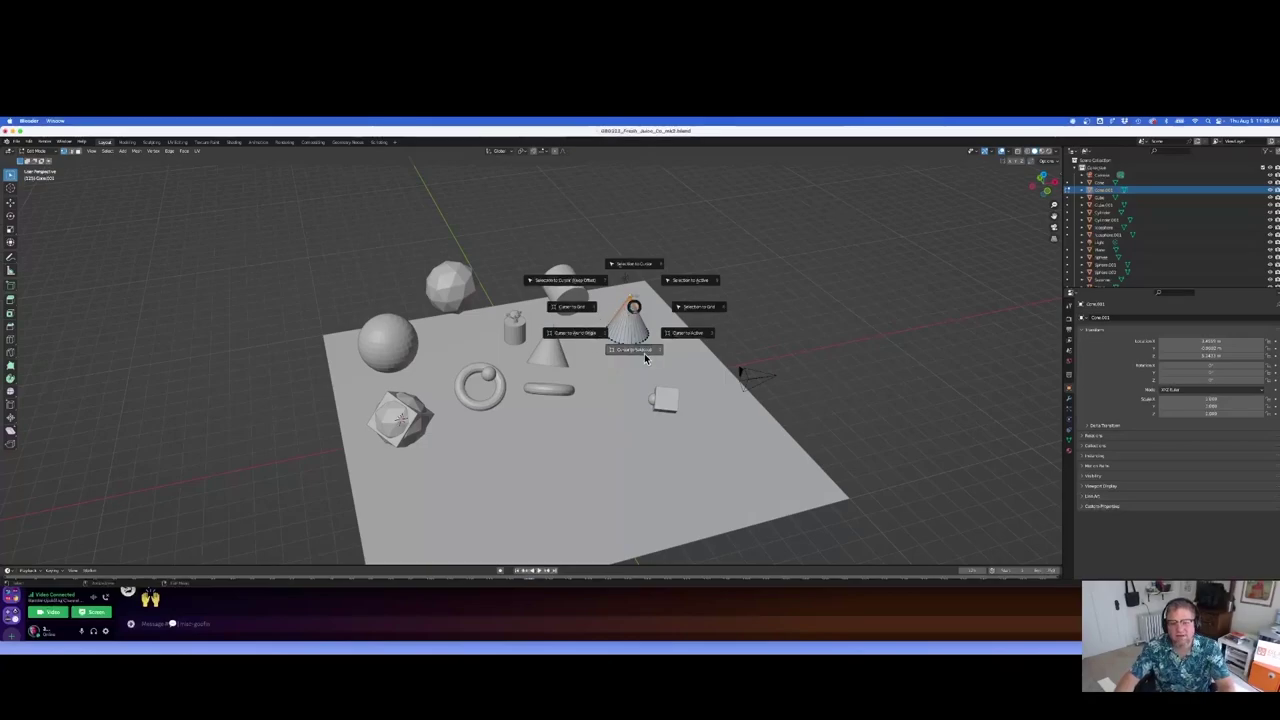
left_click(644, 355)
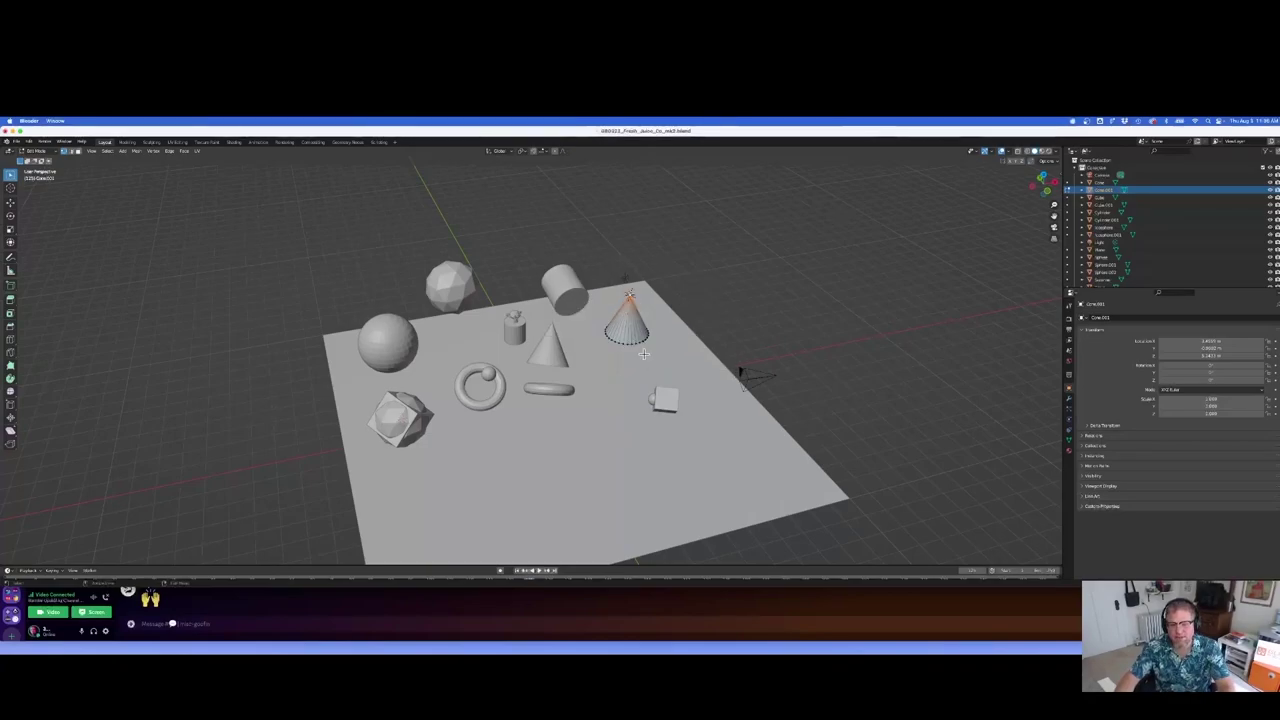
key("Tab")
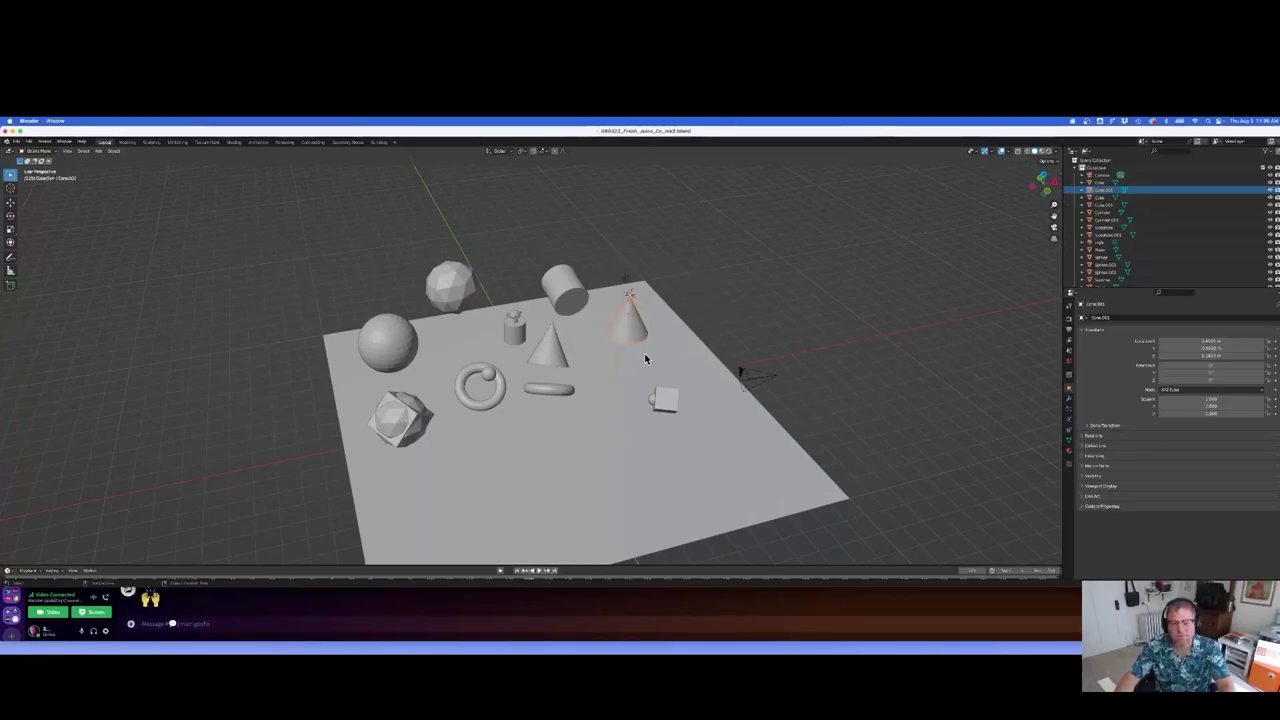
- Snap the flat torus to the cursor on the cone tip and orbit to check its placement
left_click(549, 390)
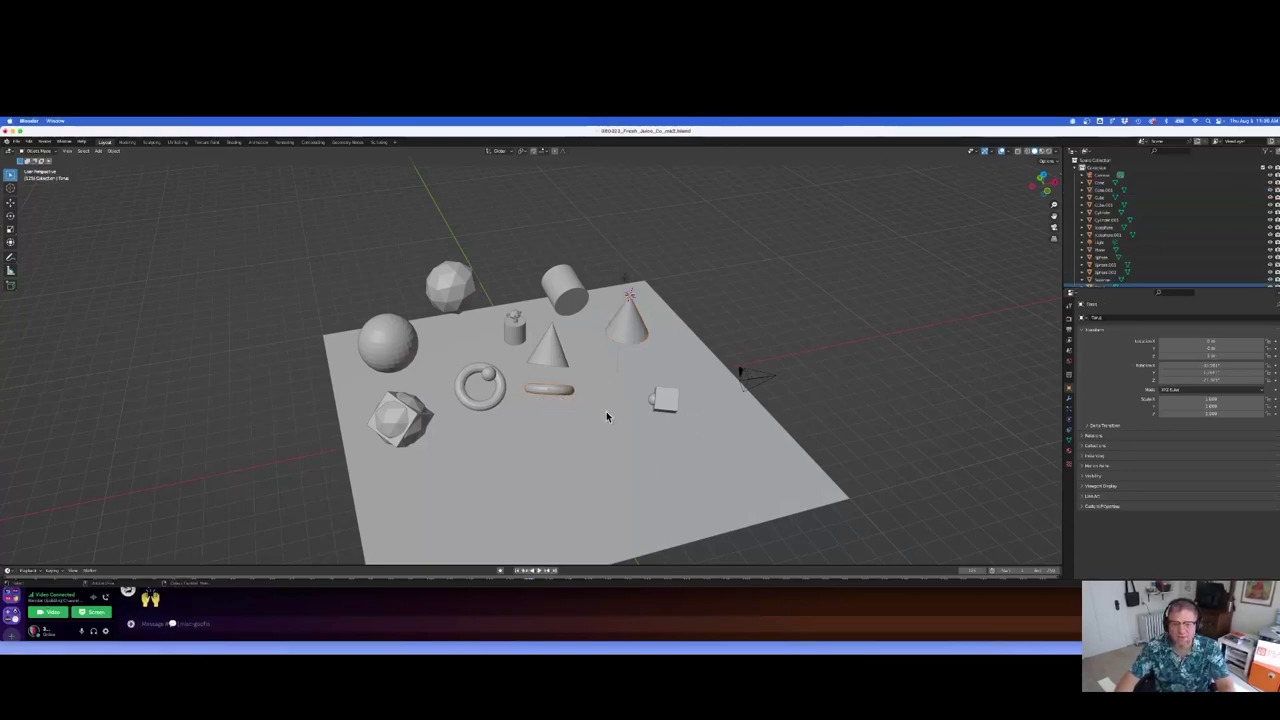
mouse_move(606, 417)
middle_mouse_down()
mouse_move(514, 403)
mouse_move(627, 427)
middle_mouse_up()
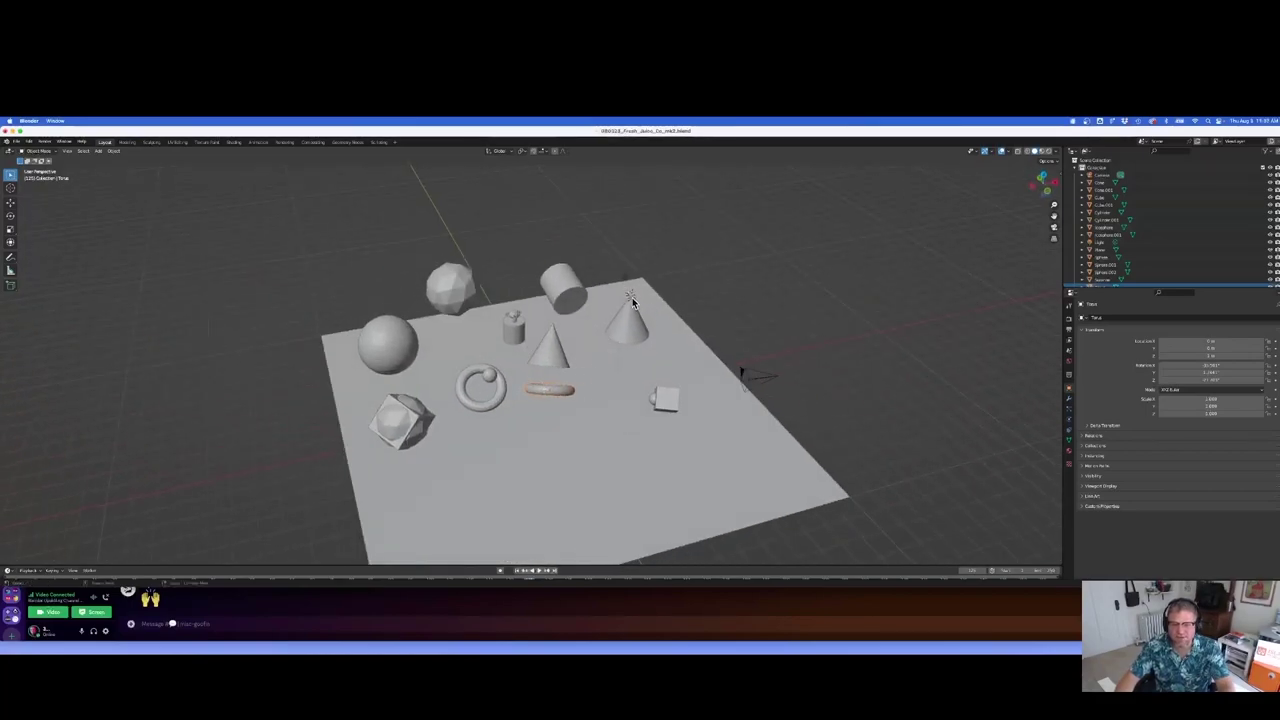
key("shift+s")
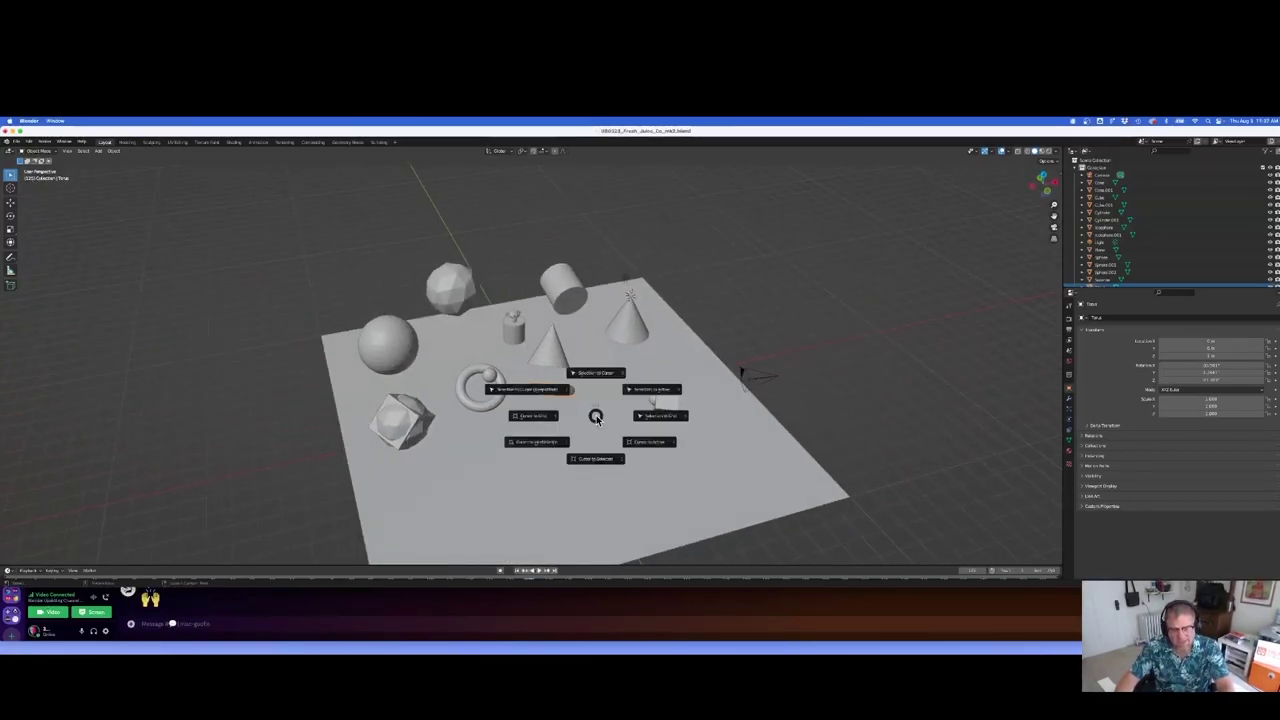
left_click(595, 372)
middle_click_drag(764, 372, 823, 370)
middle_click_drag(741, 372, 564, 376)
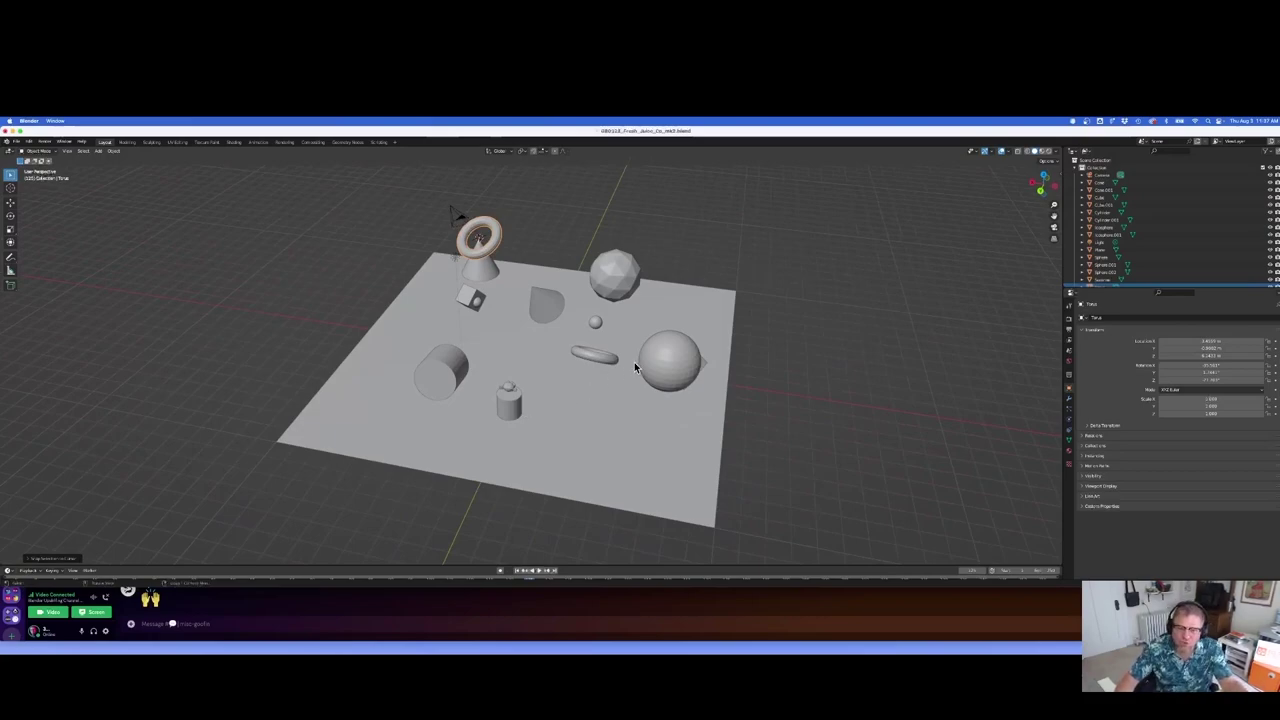
- Move the 3D cursor to the torus, then to an empty ground-plane spot, and reopen the Shift+S snap menu
key("shift+s")
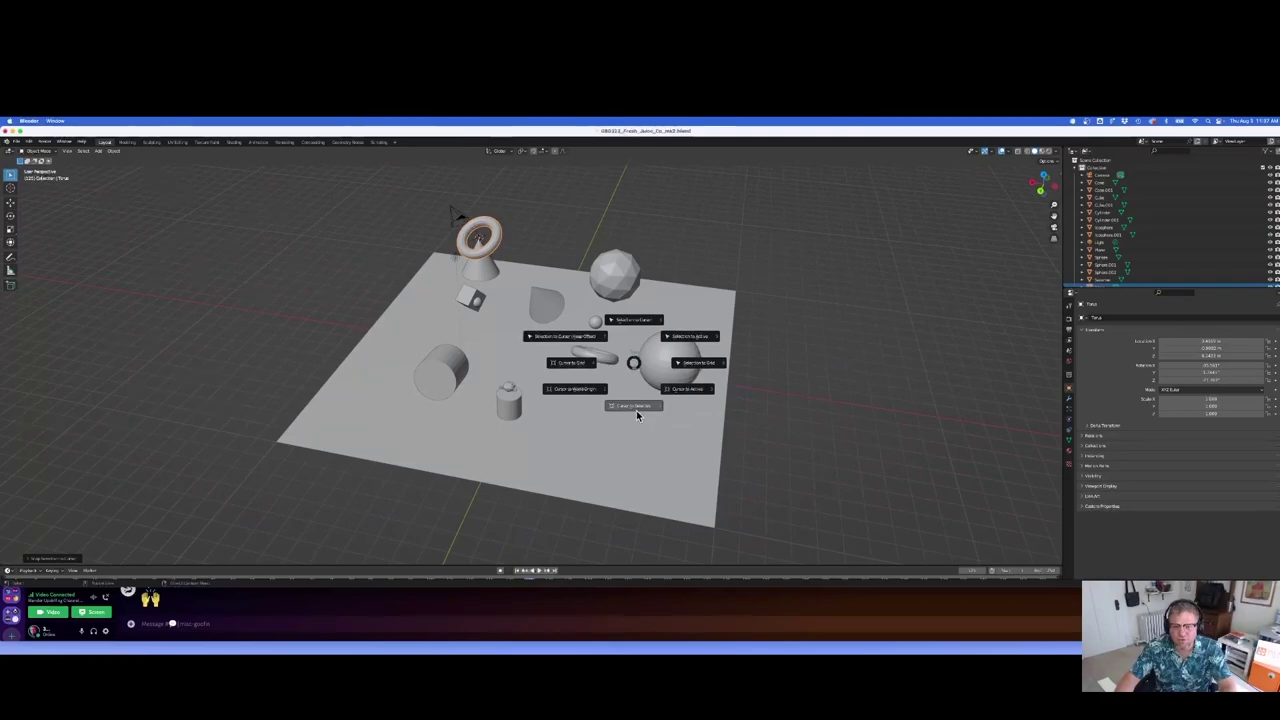
left_click(635, 409)
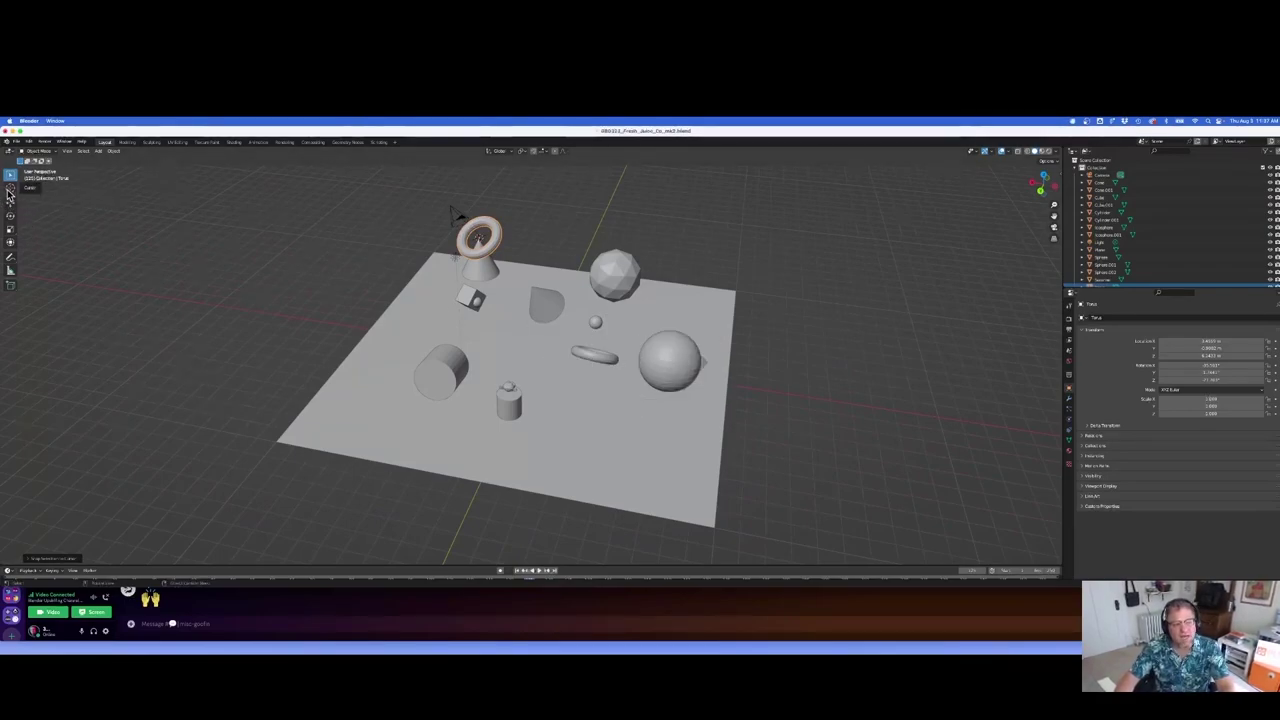
right_click(383, 377, "shift")
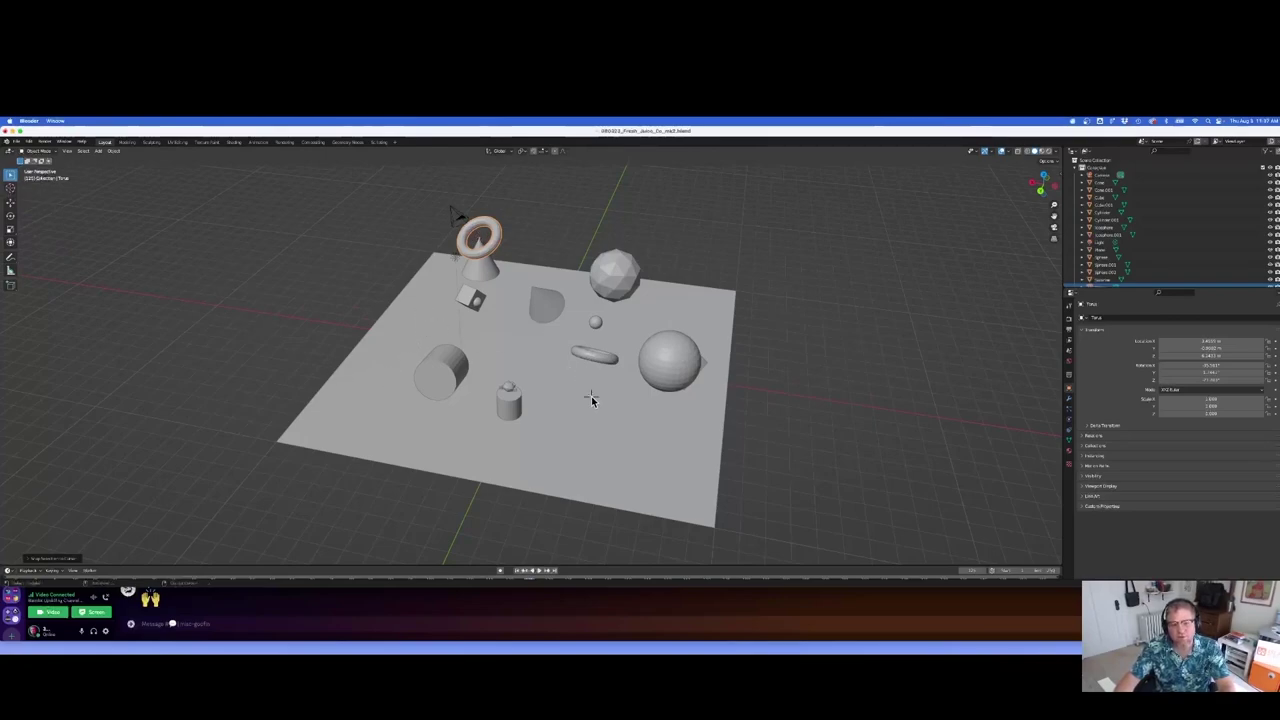
key("shift+s")
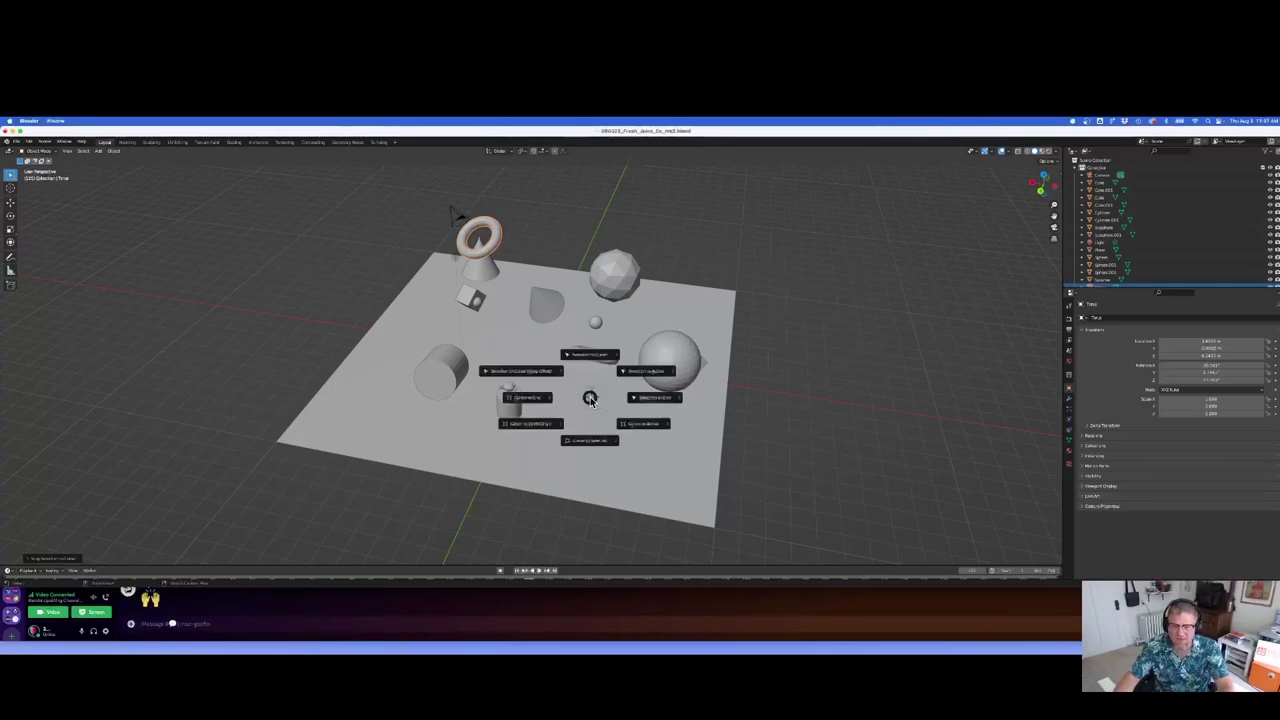